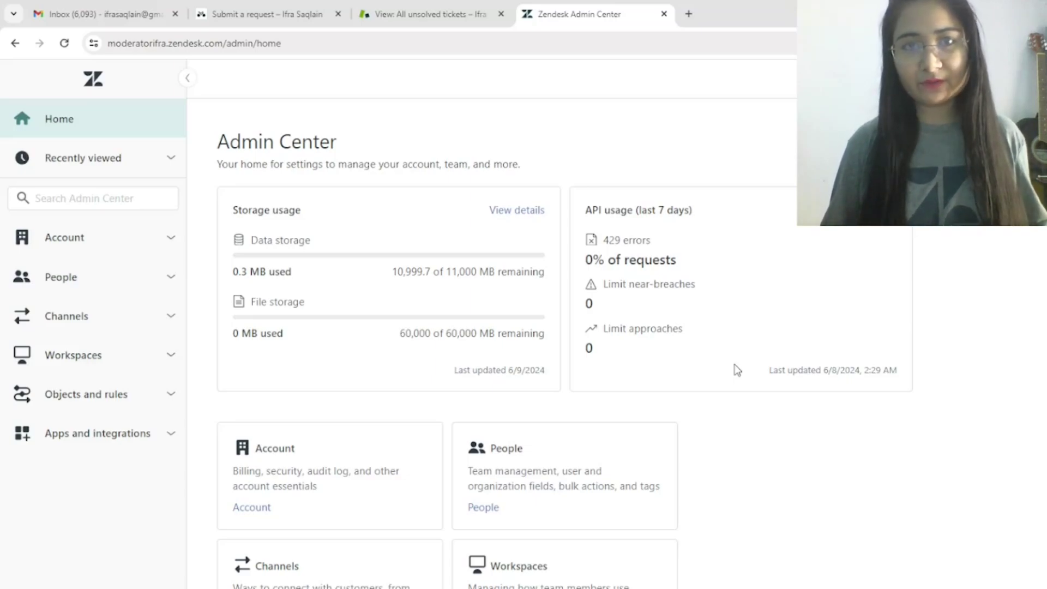
Step: Open the ticket forms page under Objects and rules and look through the active forms
click(111, 408)
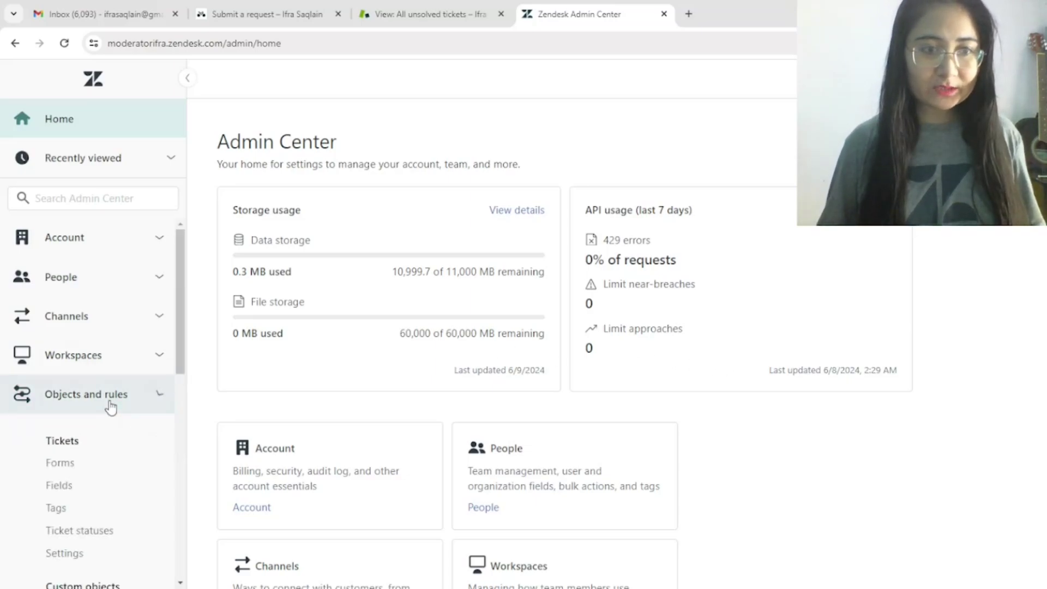
scroll(111, 408, down, 1)
scroll(111, 408, down, 1)
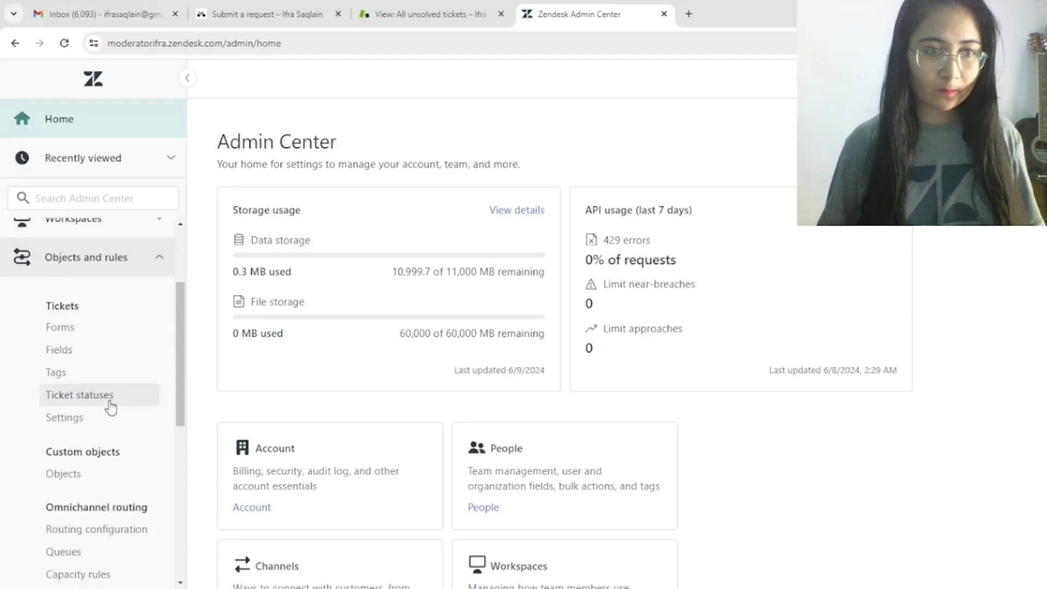
click(65, 333)
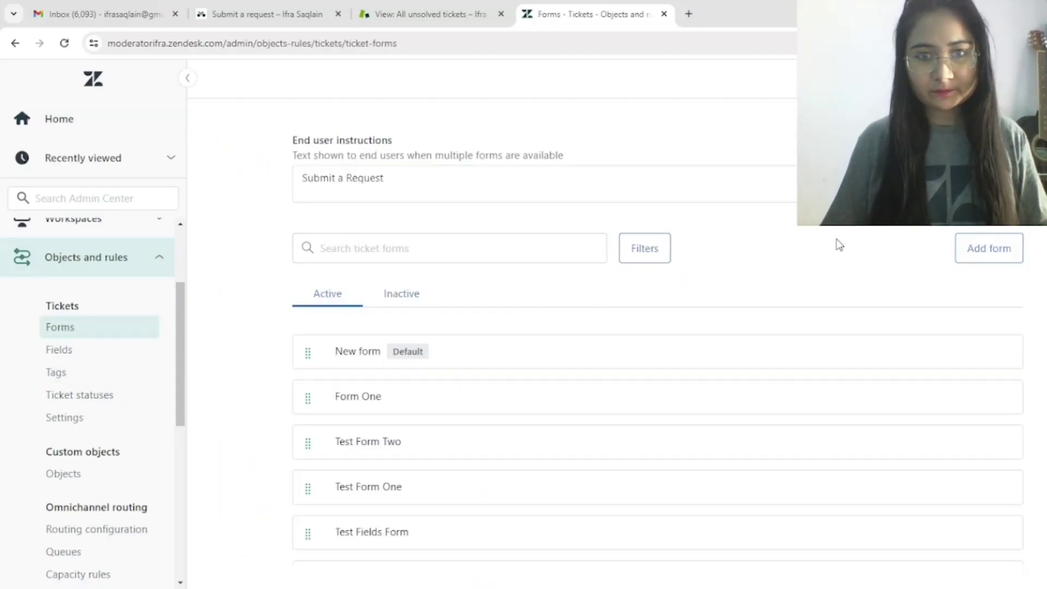
scroll(836, 243, down, 5)
scroll(838, 245, up, 5)
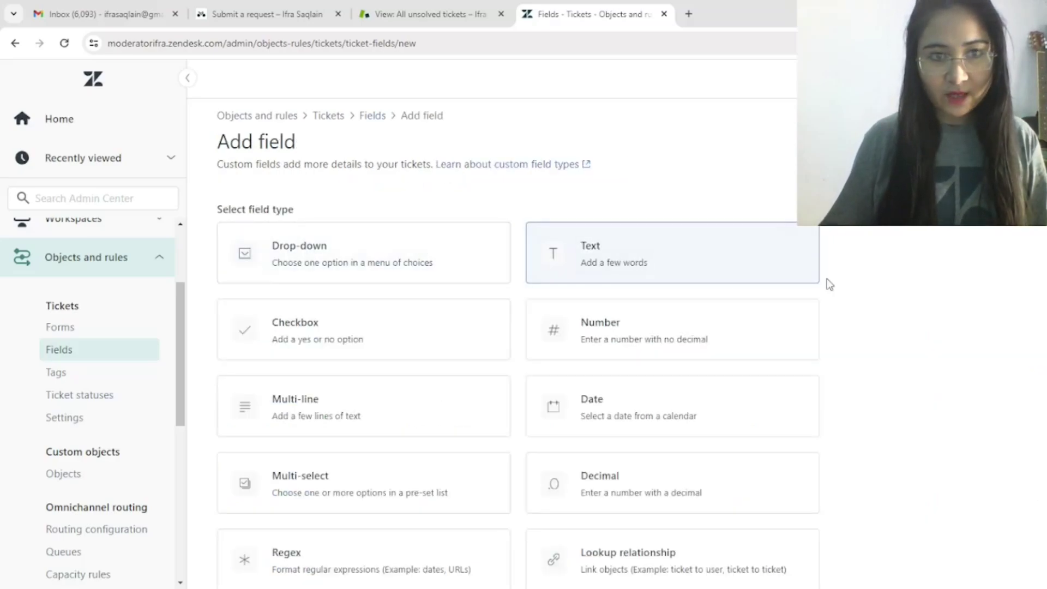
Step: Start a new Drop-down ticket field and set its display name to "End User Dropdown"
click(404, 257)
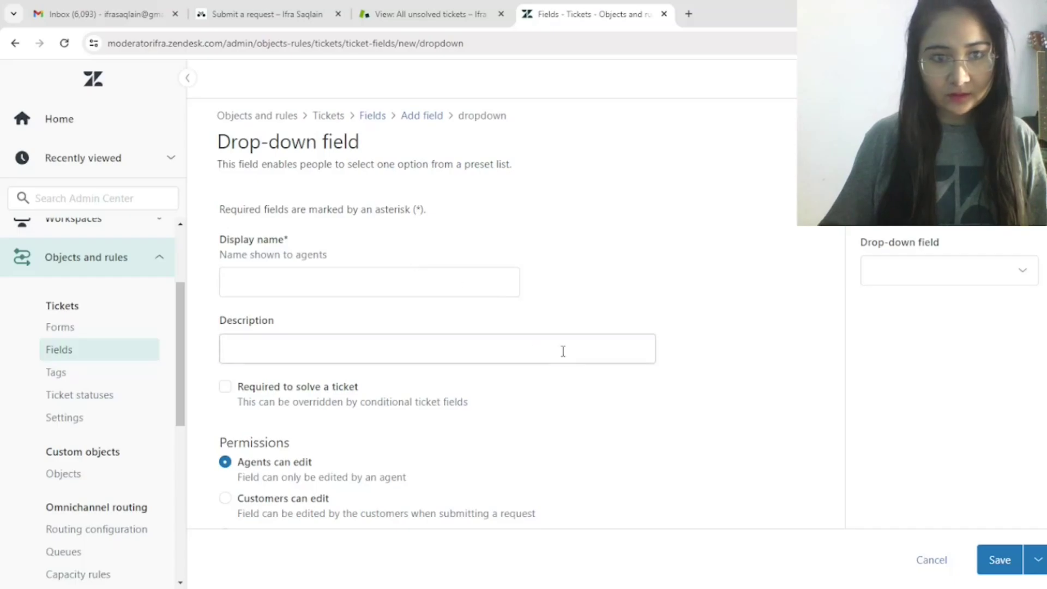
scroll(617, 384, down, 5)
scroll(617, 383, up, 5)
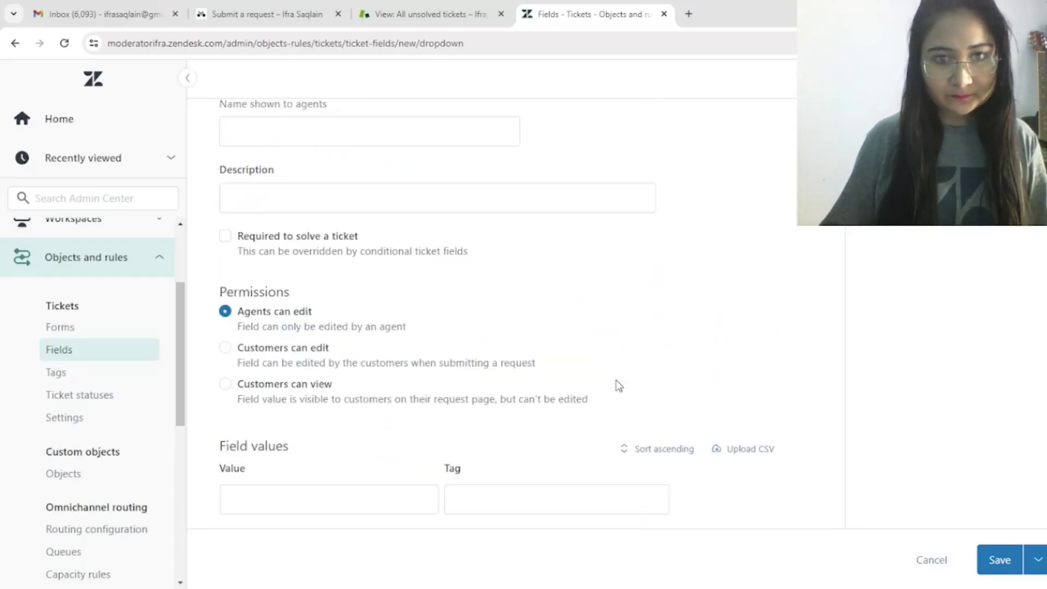
click(293, 294)
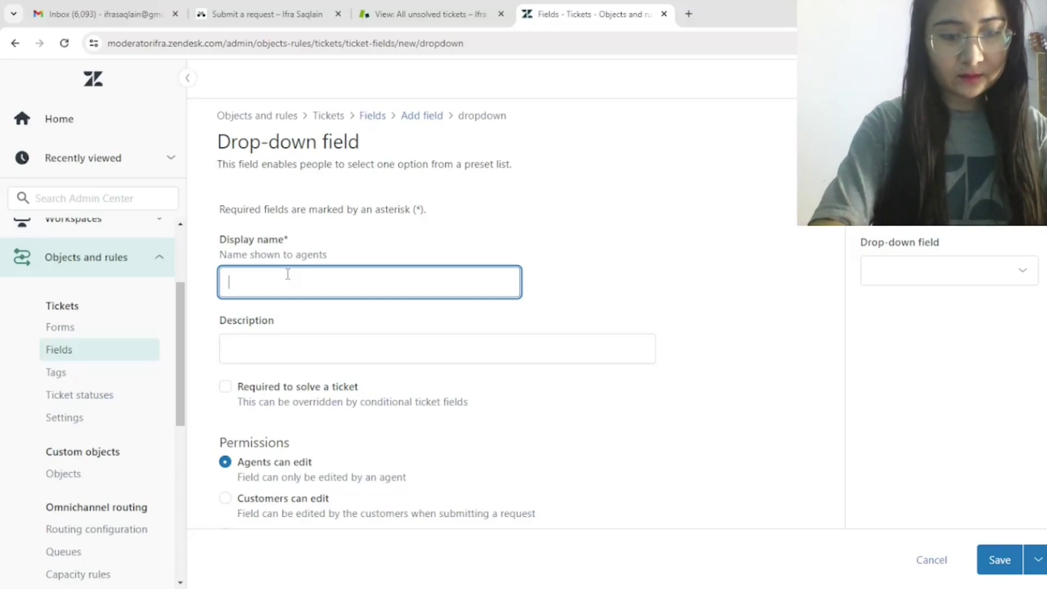
text(End User)
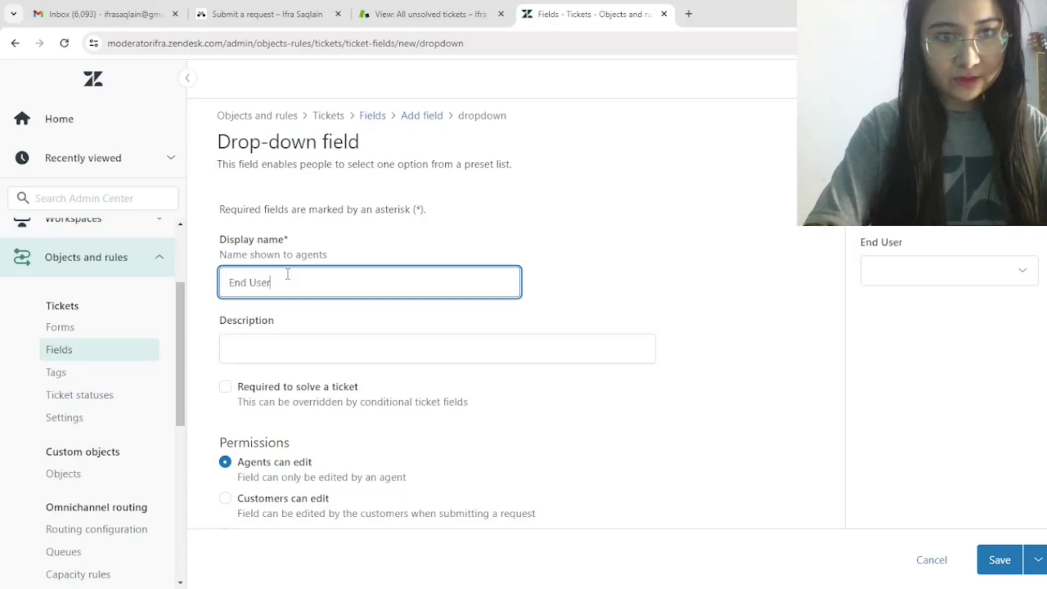
text( Dro)
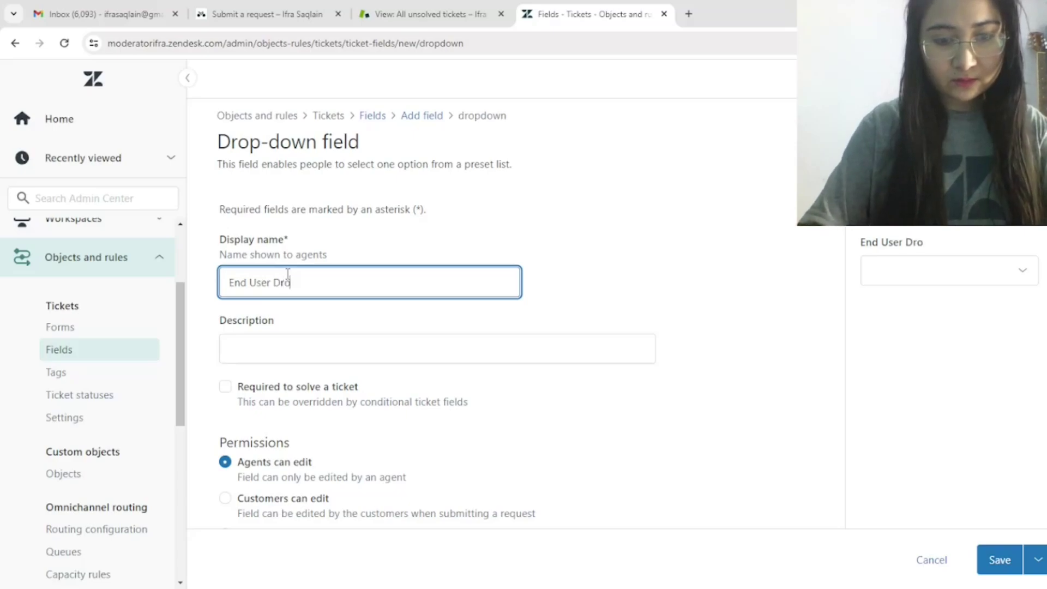
text(pdown)
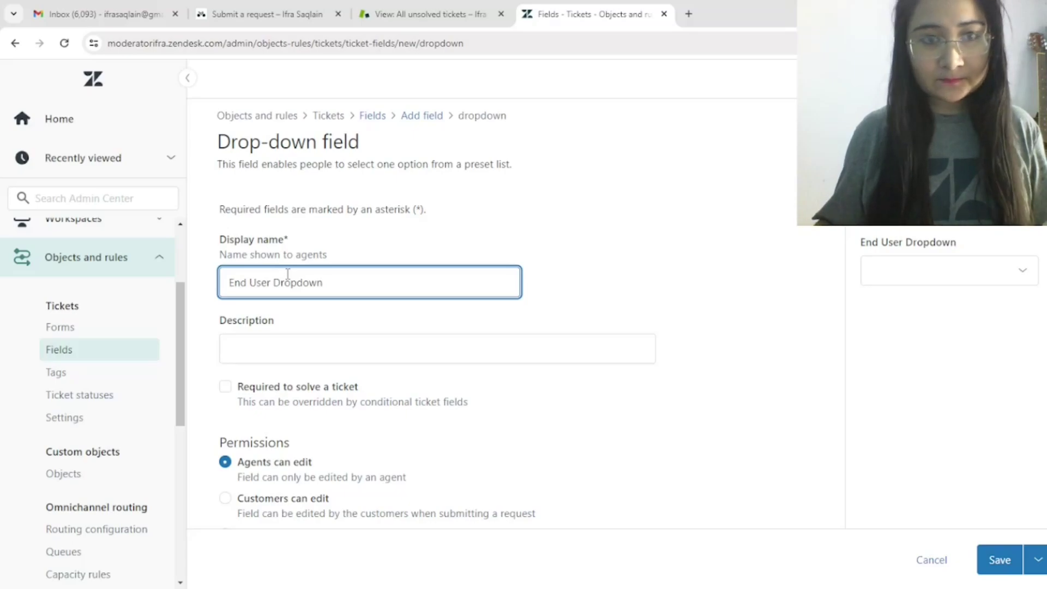
Step: Enter "Select An Option" as the drop-down field's description
scroll(631, 320, down, 4)
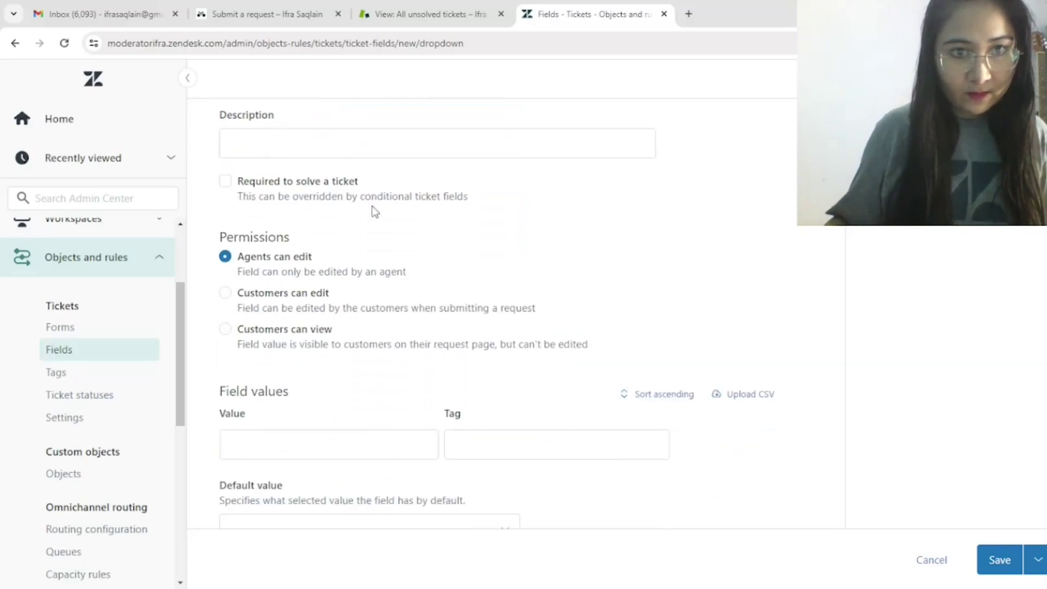
click(323, 143)
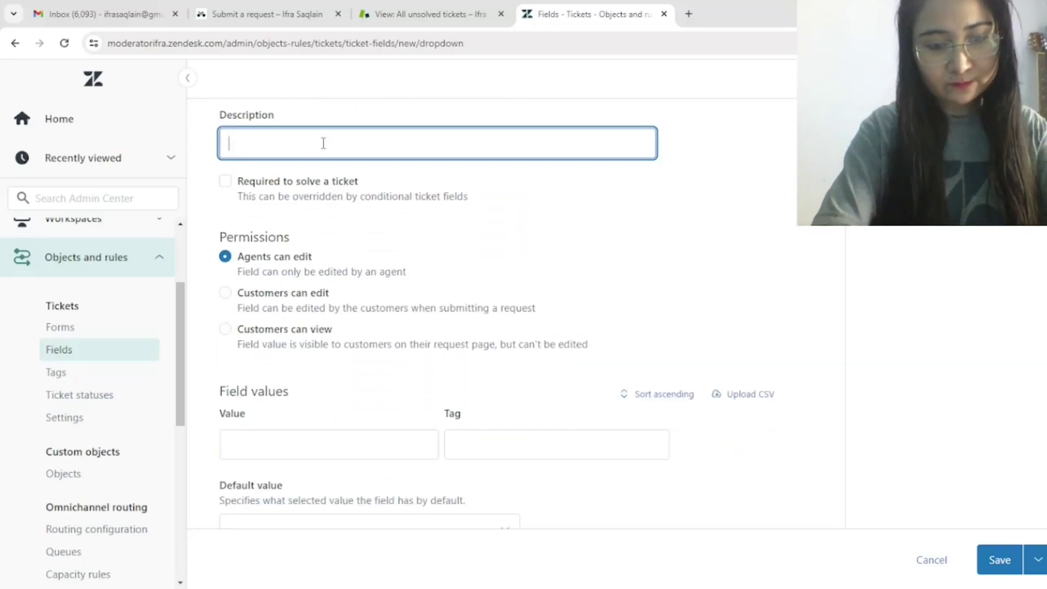
text(Select )
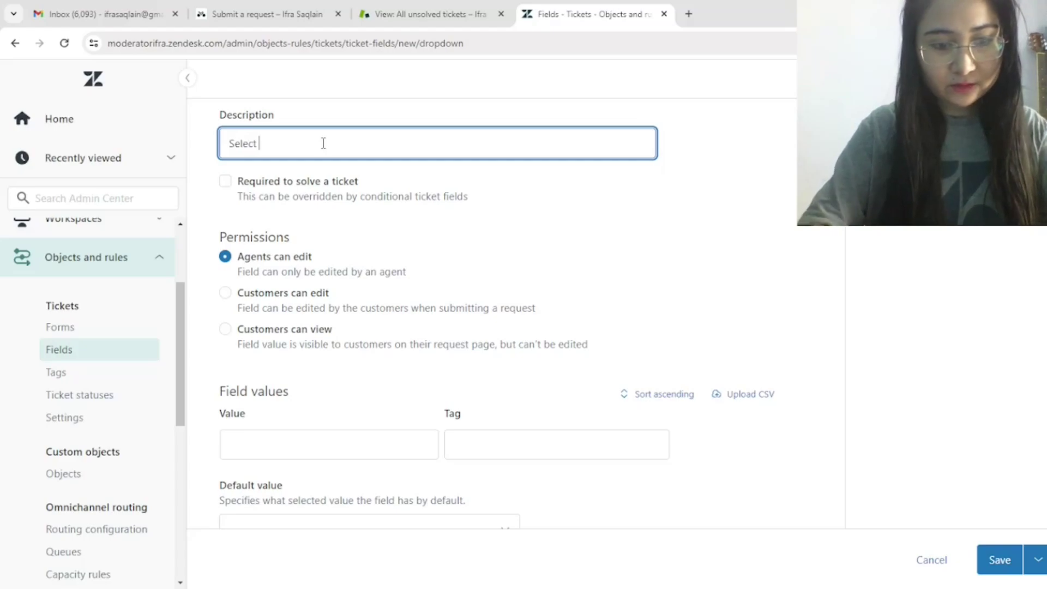
text(An Option)
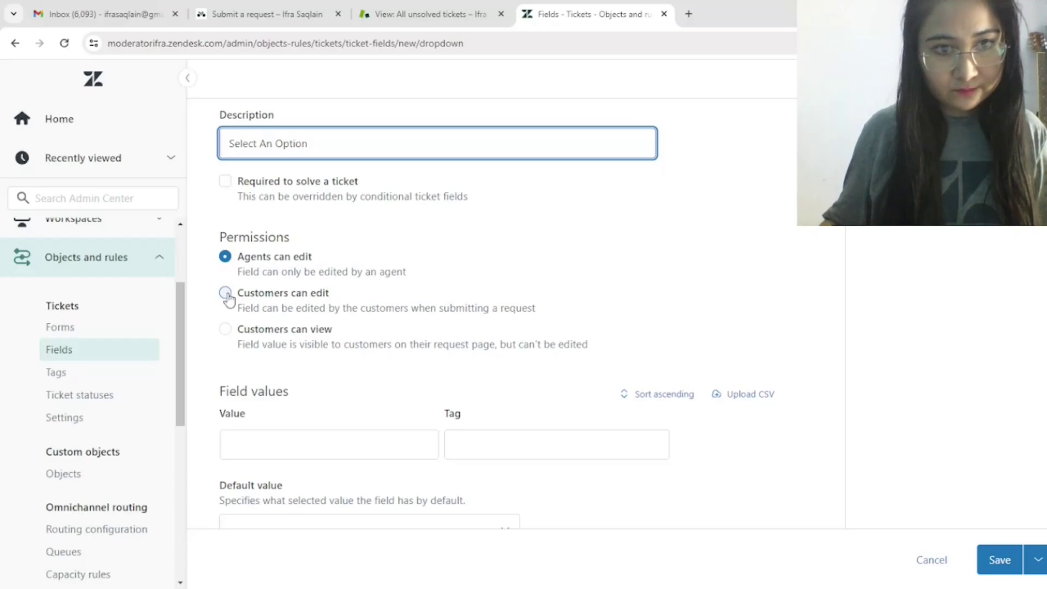
Step: Set the field's permissions to Customers can edit and give it the customer-facing title "Custom Field"
click(240, 307)
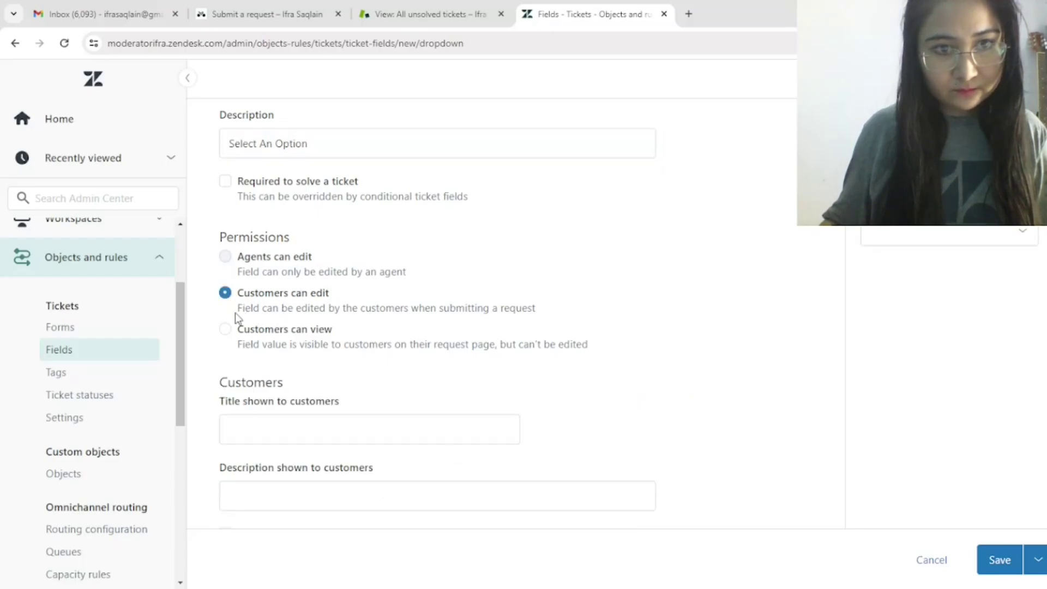
scroll(454, 383, down, 3)
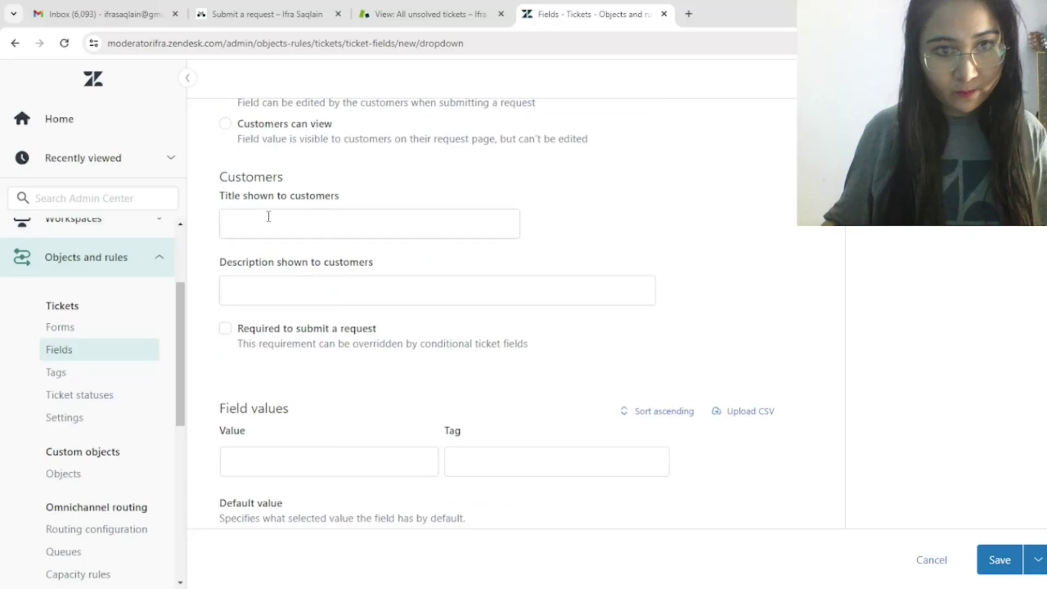
click(336, 220)
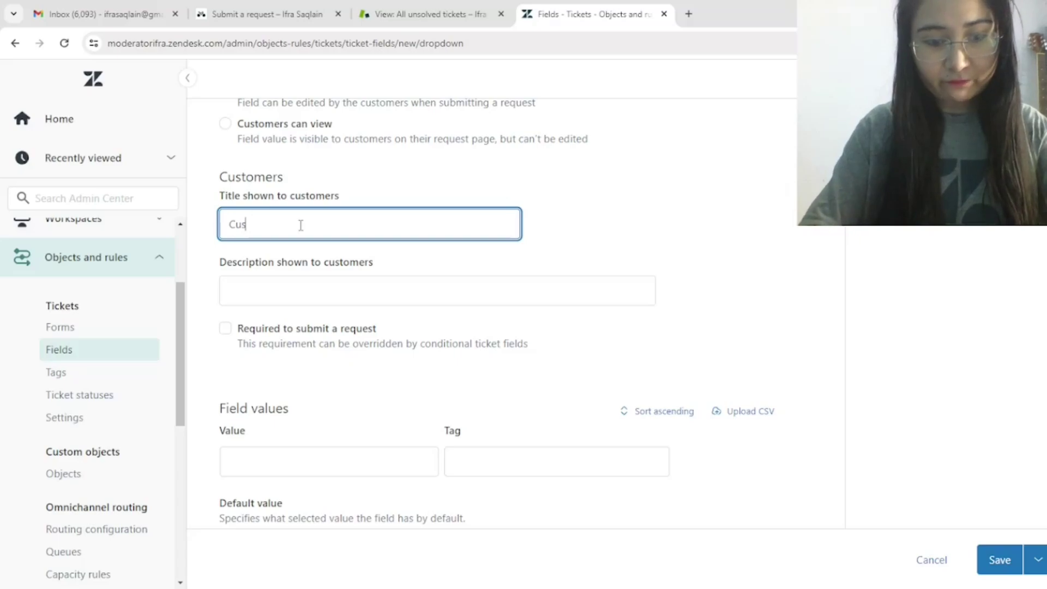
Step: Add the field values "Option One" and "Option Two" to the drop-down field
scroll(492, 397, down, 2)
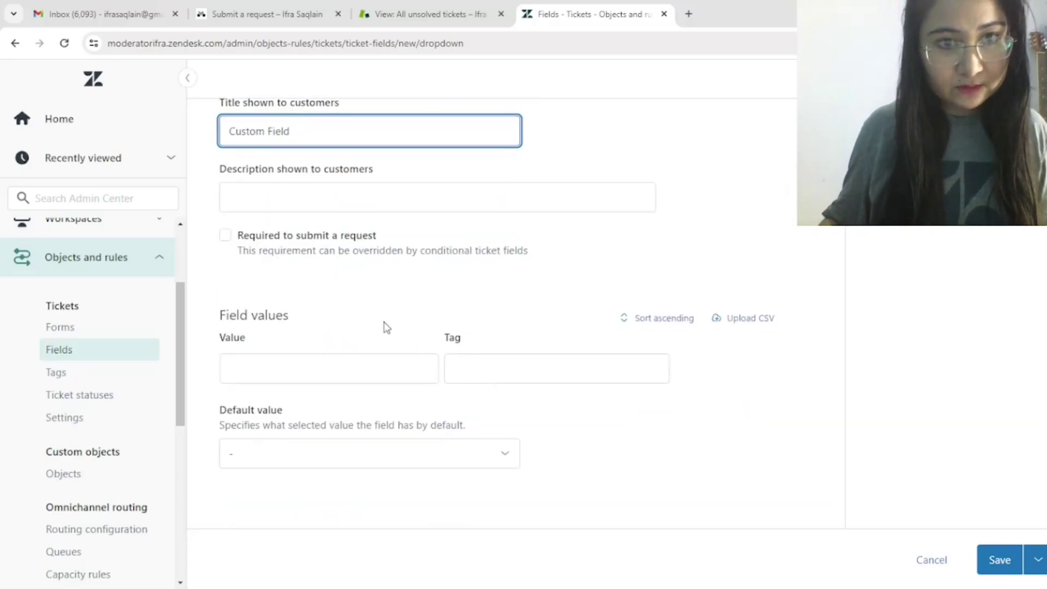
click(254, 339)
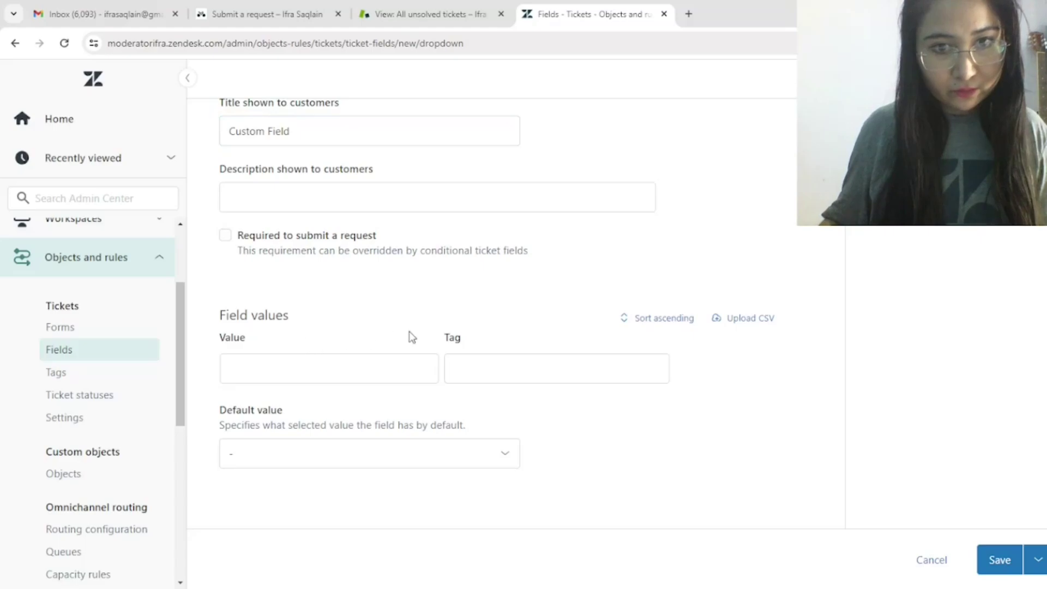
click(307, 368)
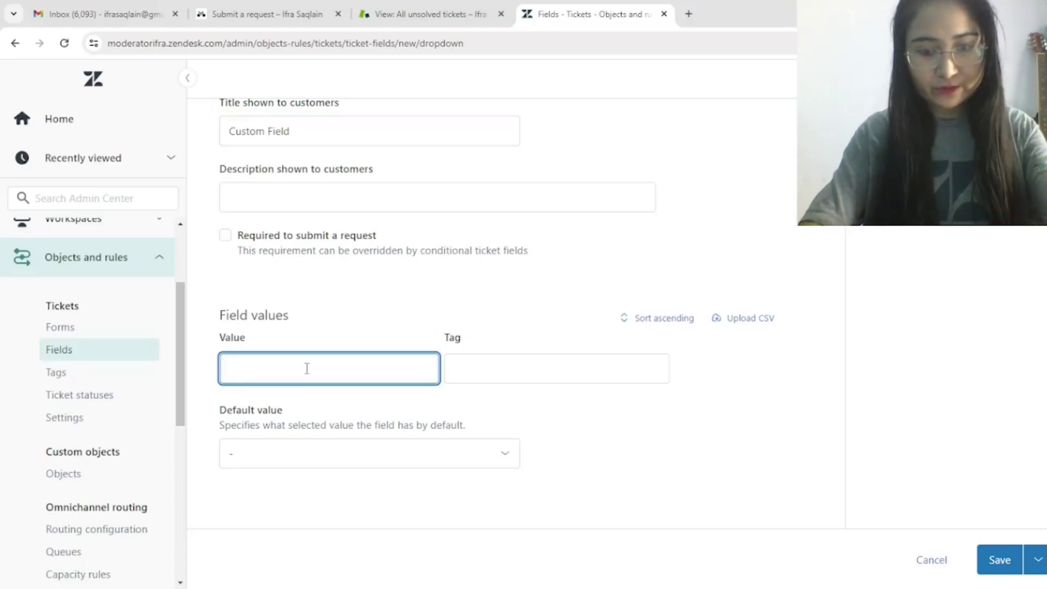
text(Option One)
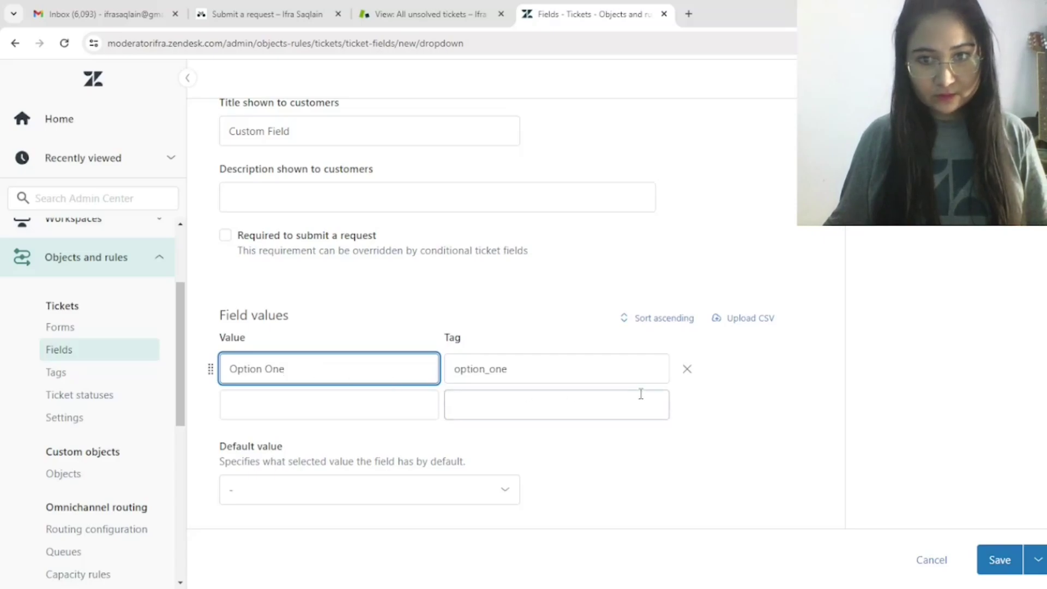
scroll(703, 381, down, 1)
click(308, 370)
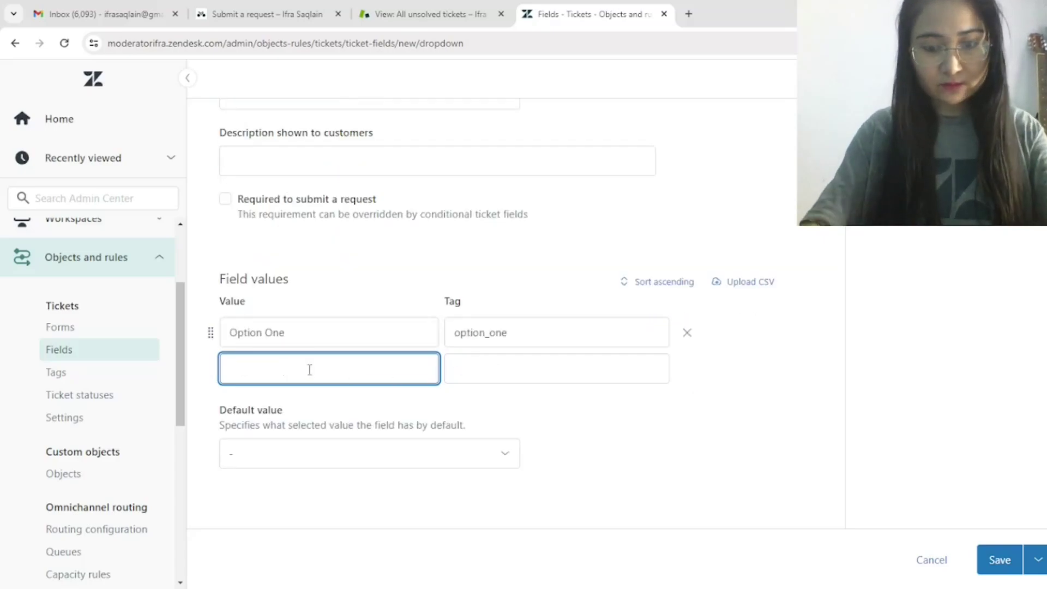
text(Option )
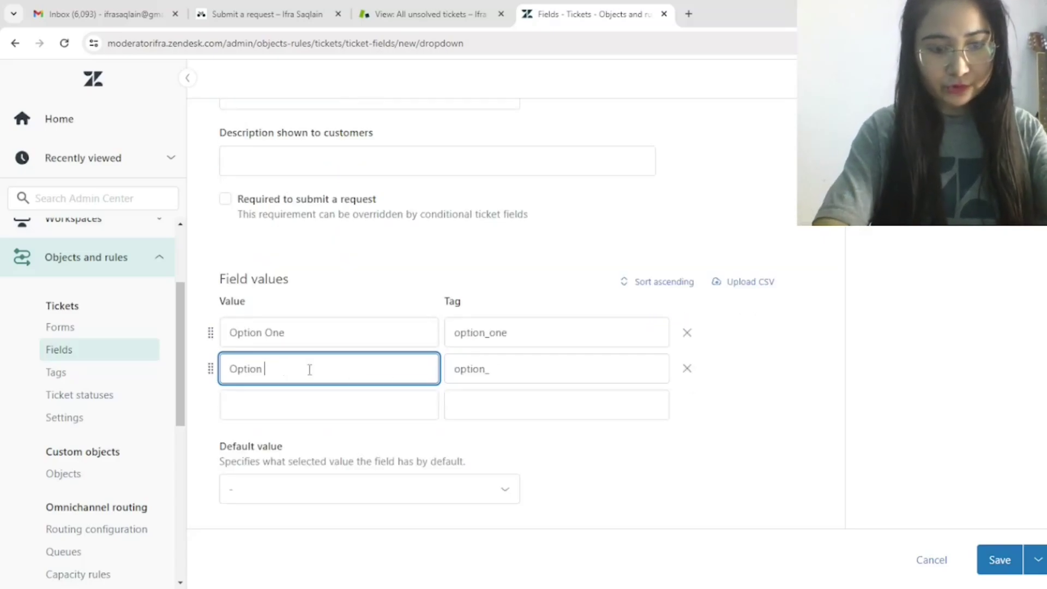
text(Two)
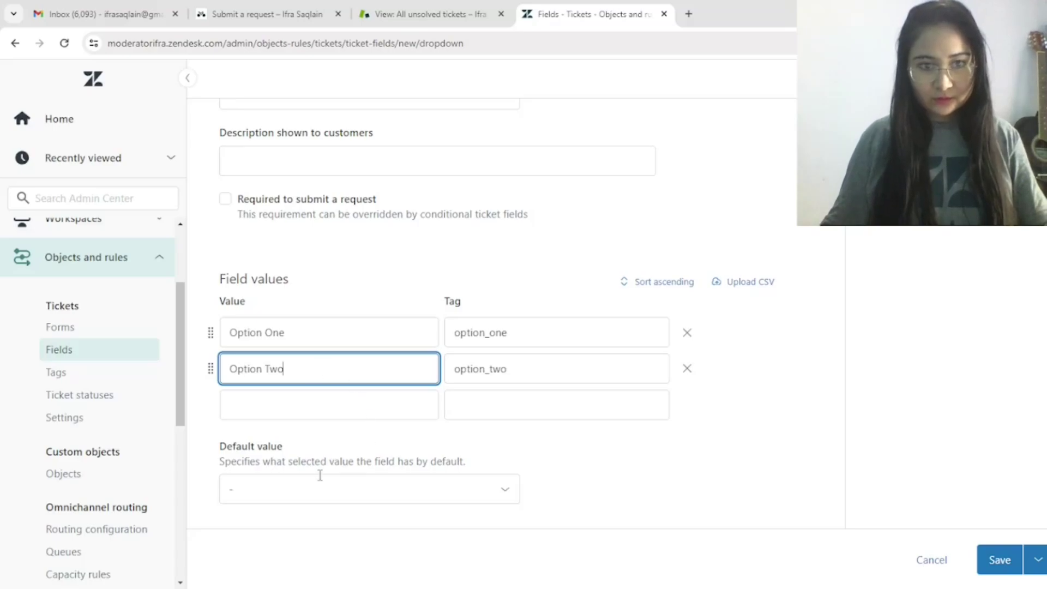
Step: Check which choices are offered for the drop-down field's default value
scroll(267, 456, down, 1)
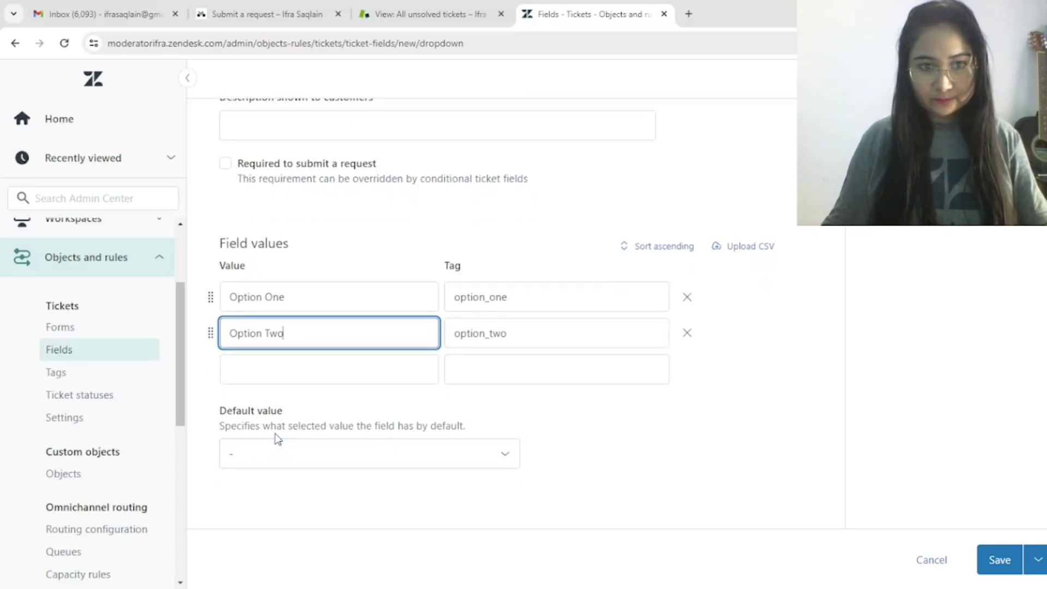
click(351, 458)
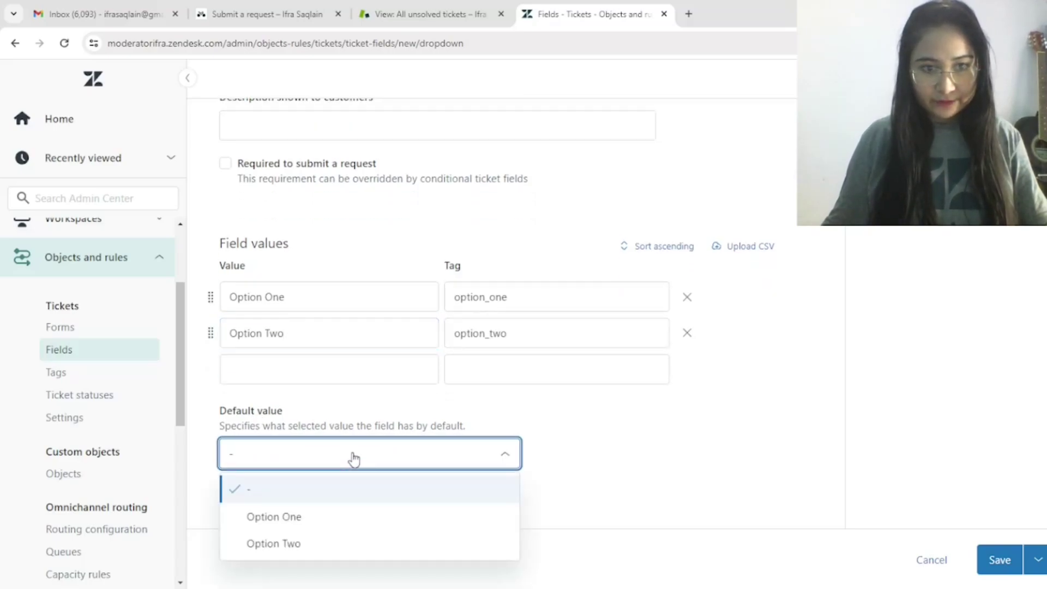
click(332, 460)
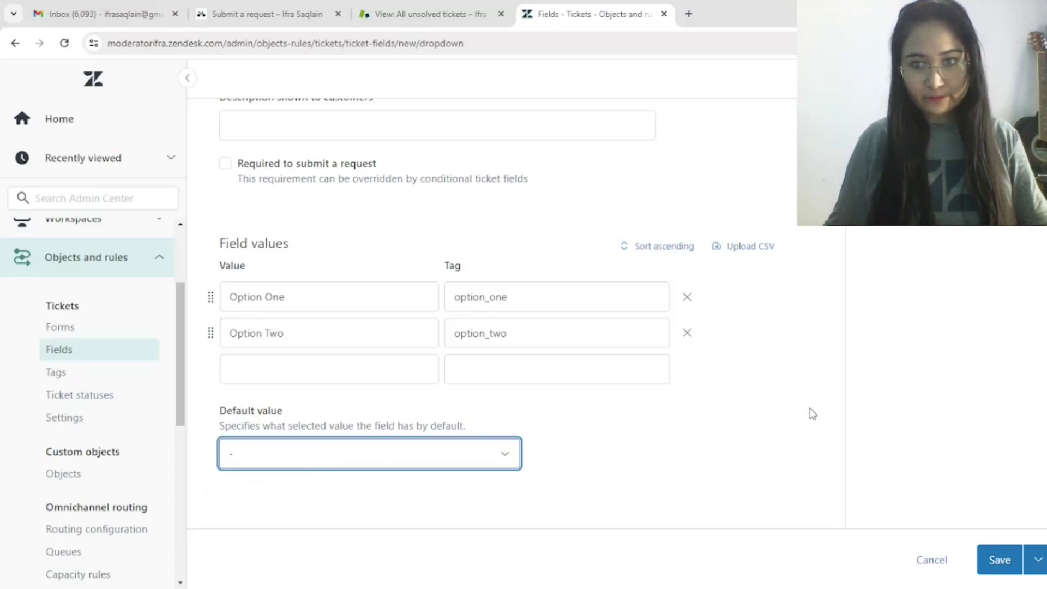
Step: Review the drop-down field's settings from display name to default value and save the field
scroll(689, 381, up, 6)
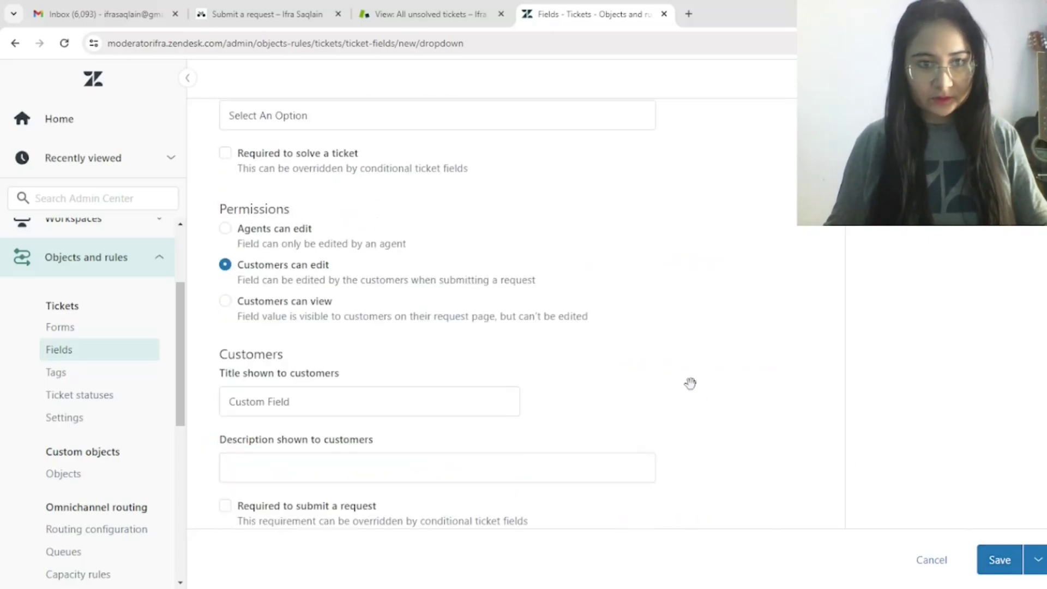
scroll(310, 390, up, 4)
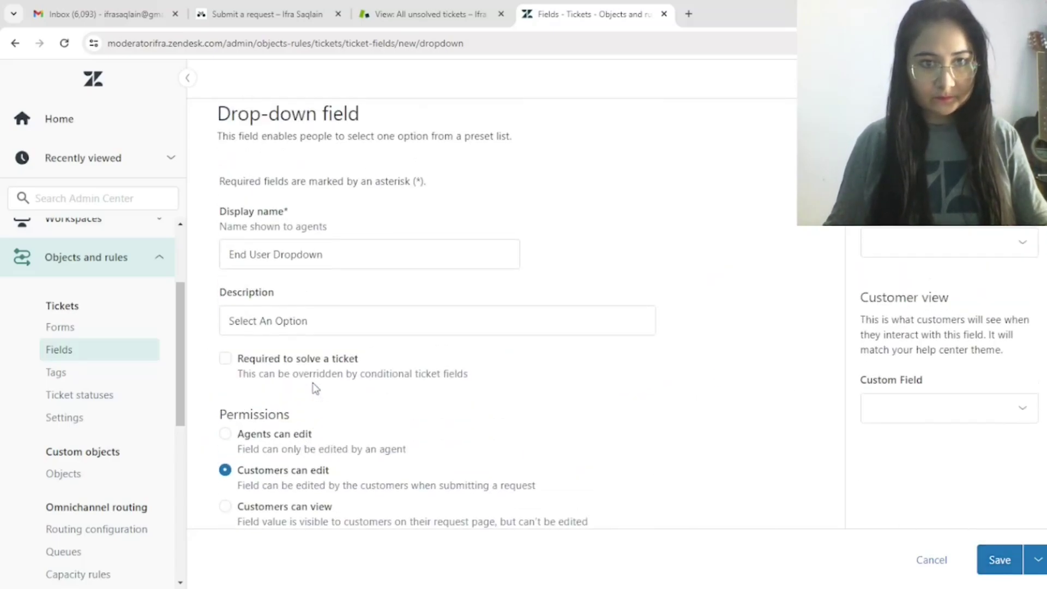
scroll(327, 373, down, 3)
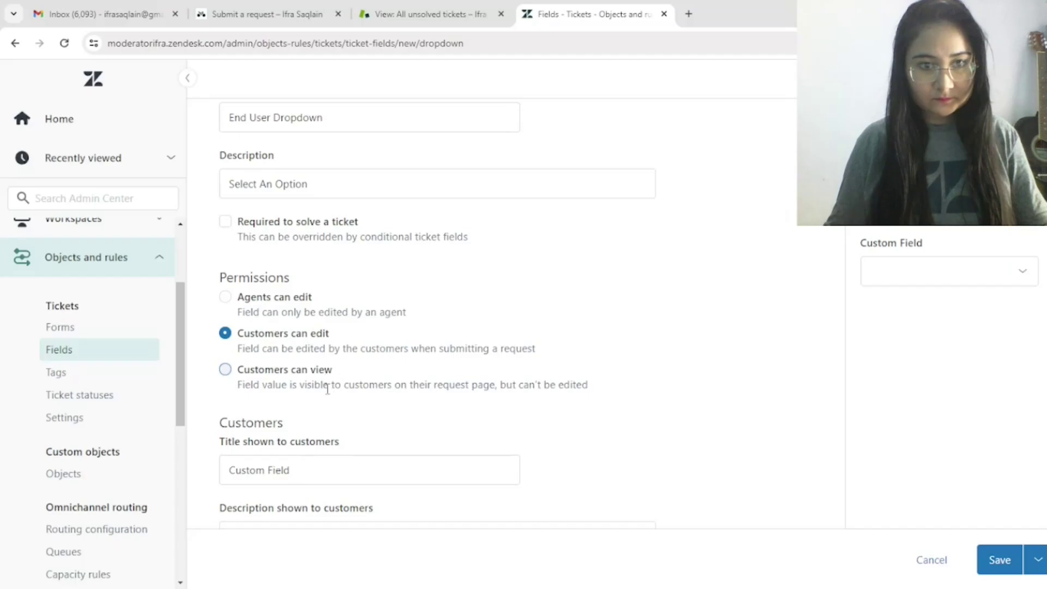
scroll(327, 388, down, 6)
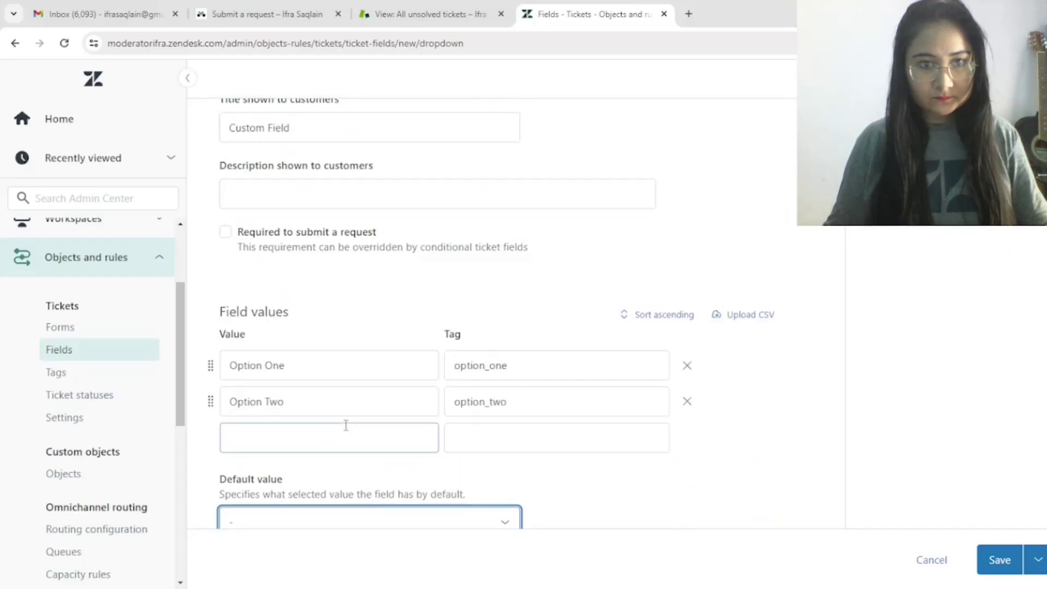
scroll(346, 425, down, 1)
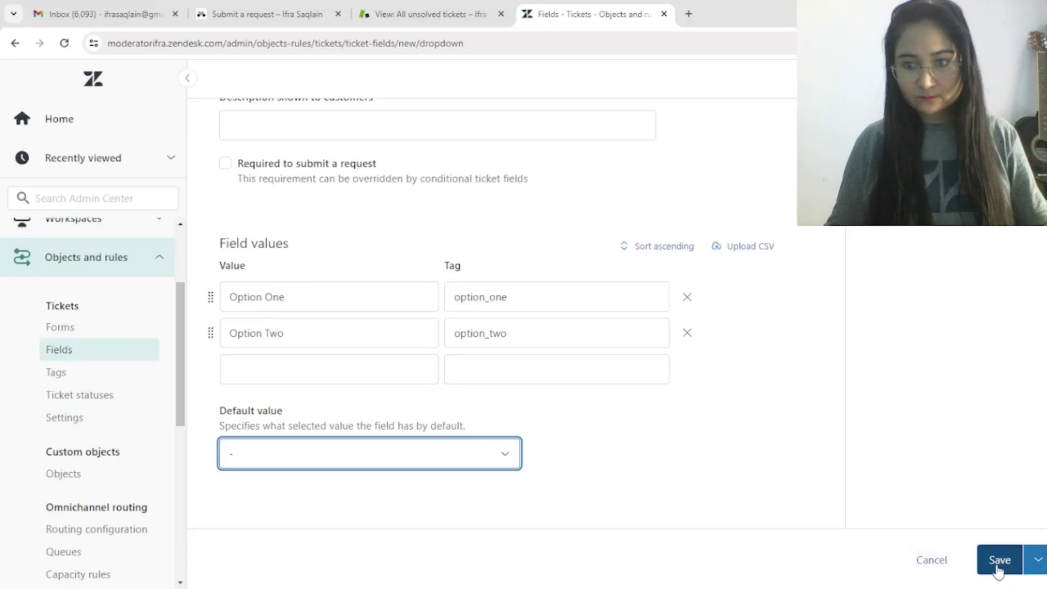
click(999, 567)
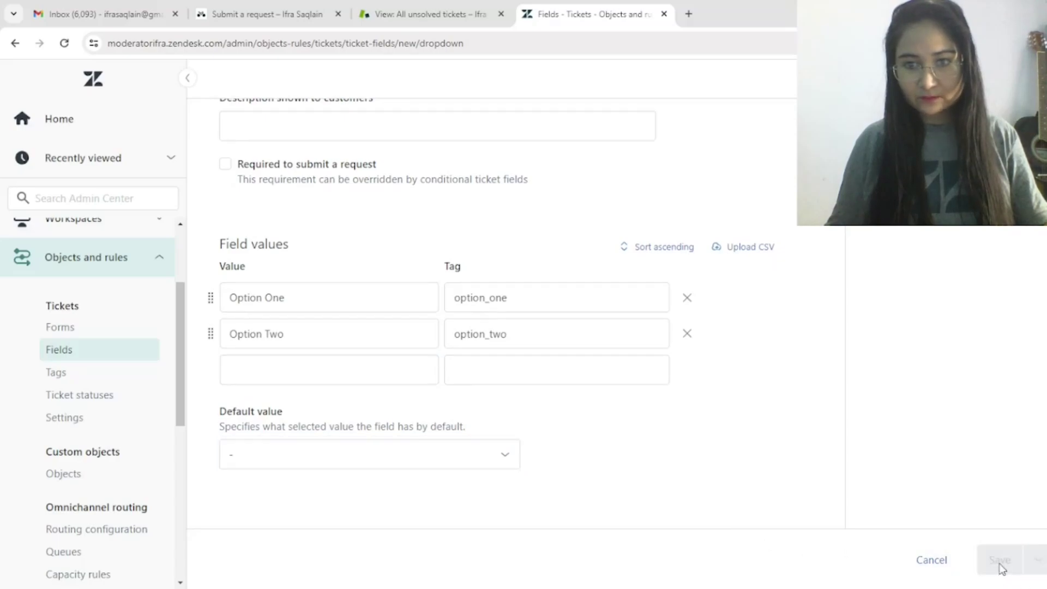
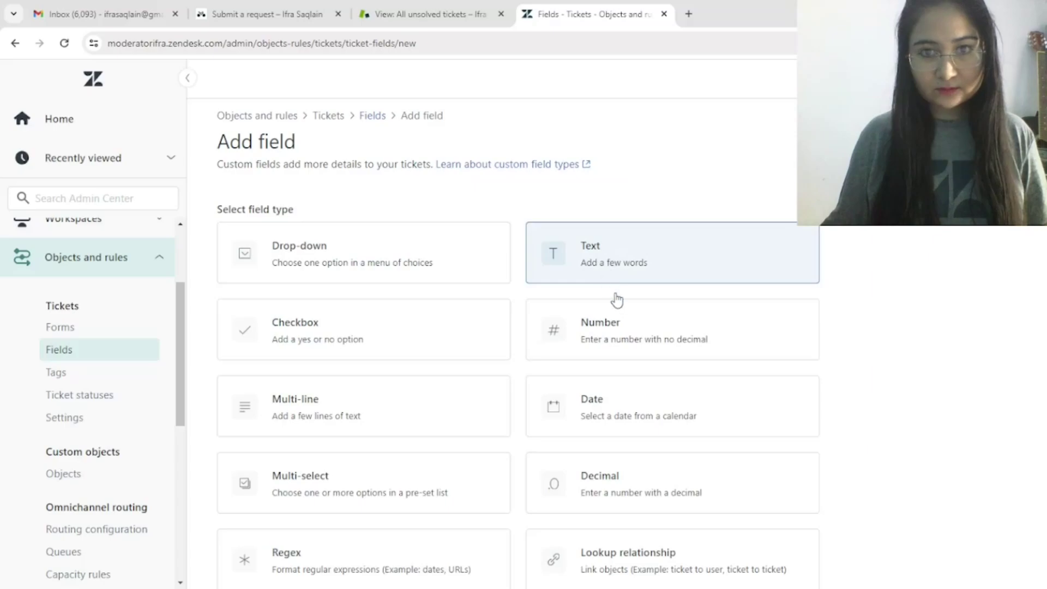
Step: Start a new number-type ticket field with the display name "Passport ID (End User Second)"
click(617, 335)
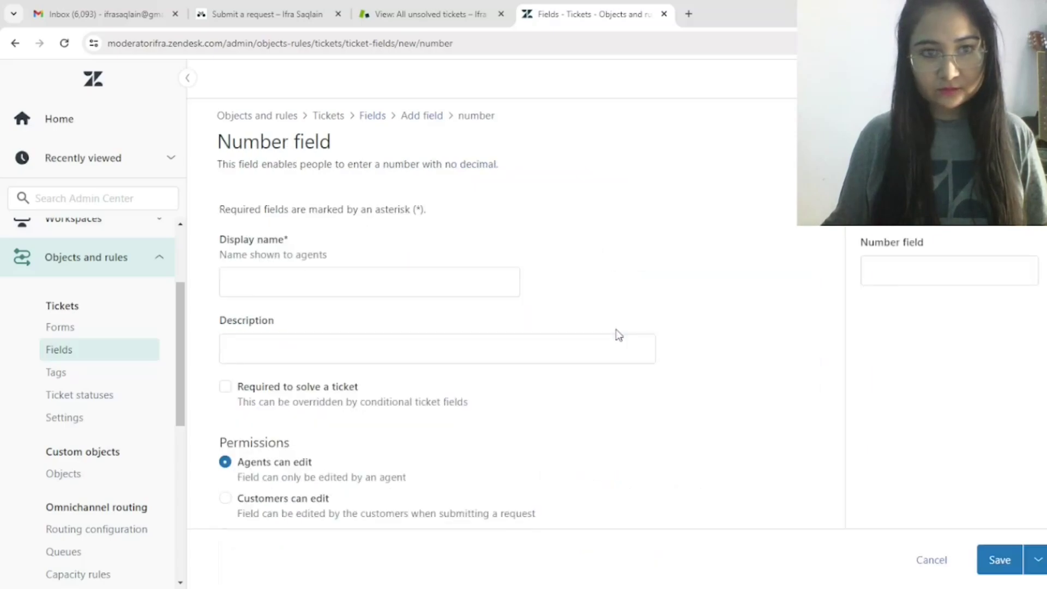
click(331, 283)
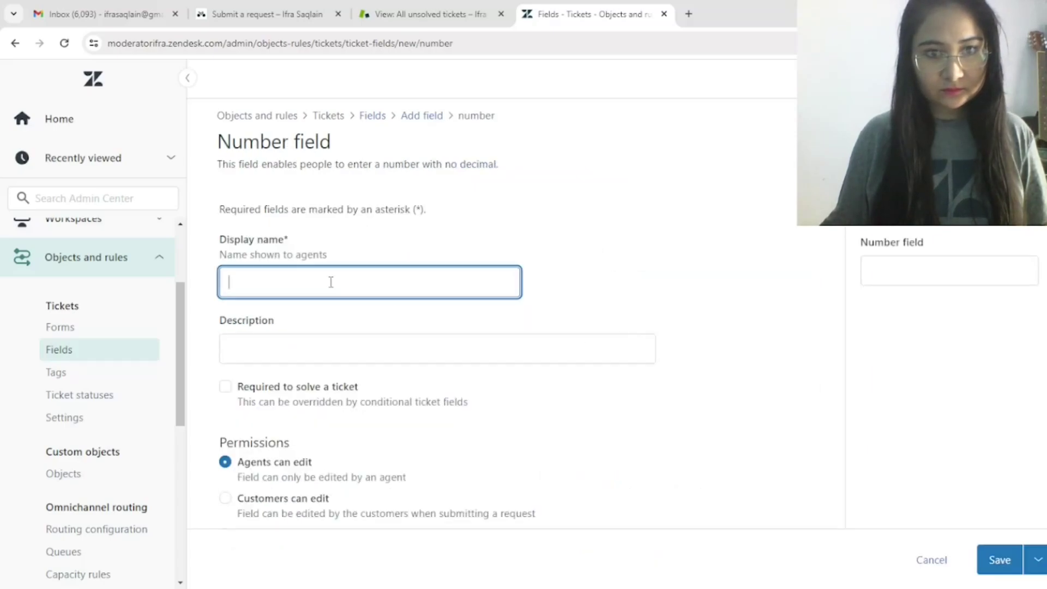
text(Language)
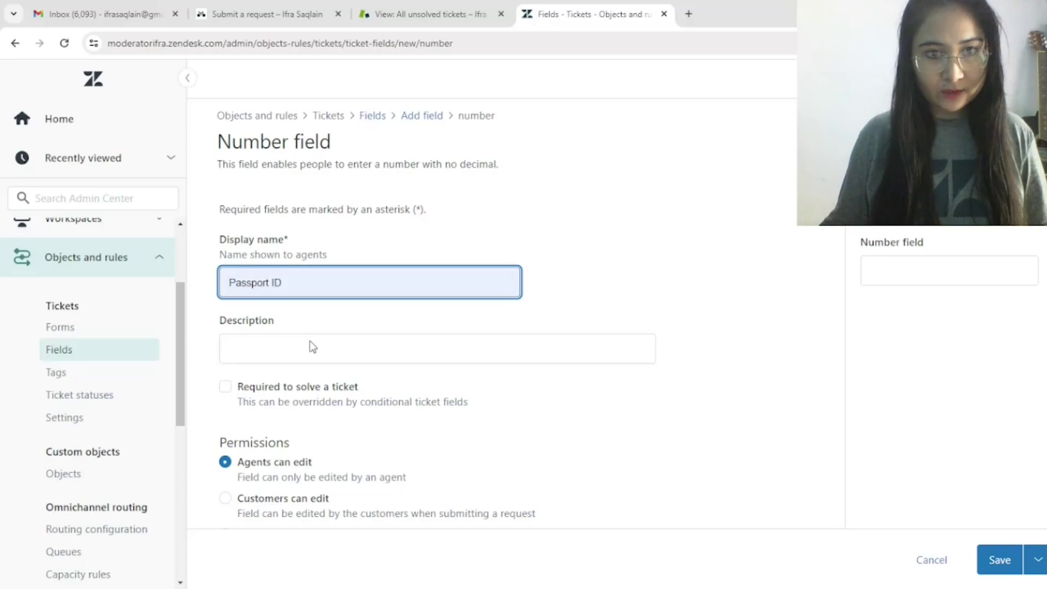
text(()
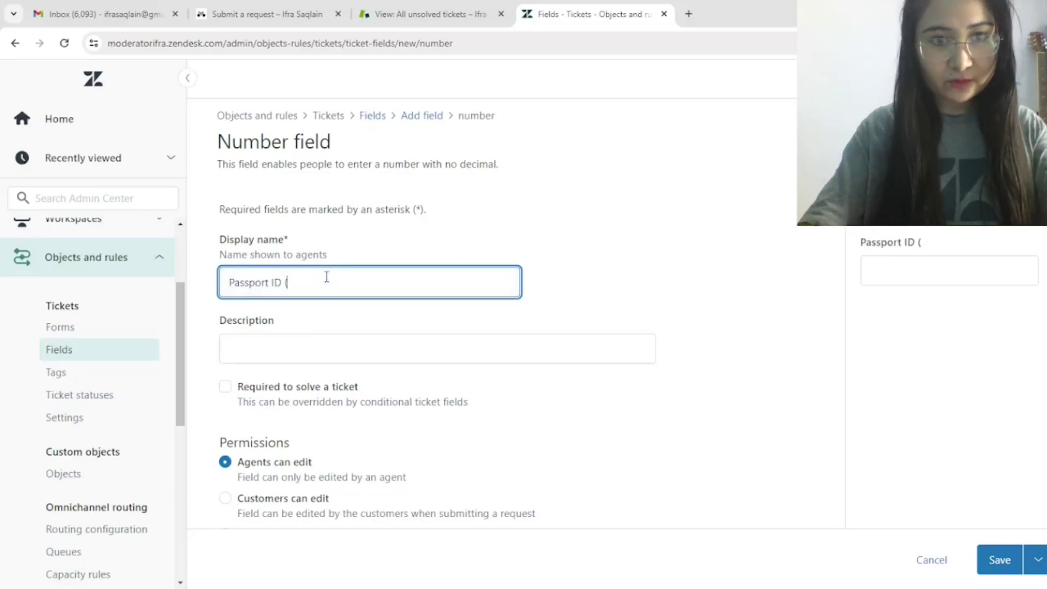
click(337, 356)
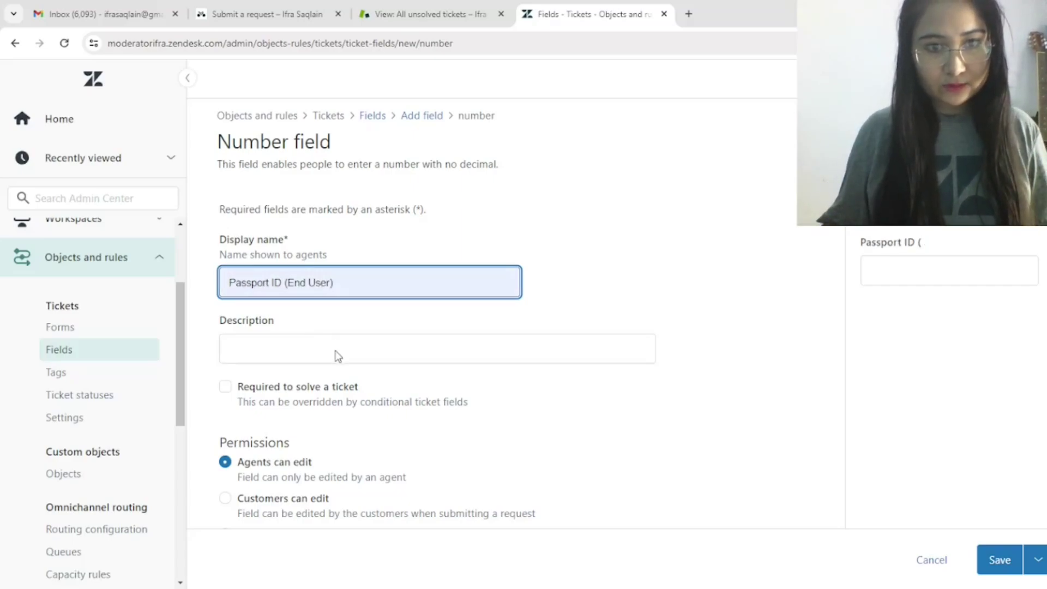
click(351, 282)
key(Left)
text(Seco)
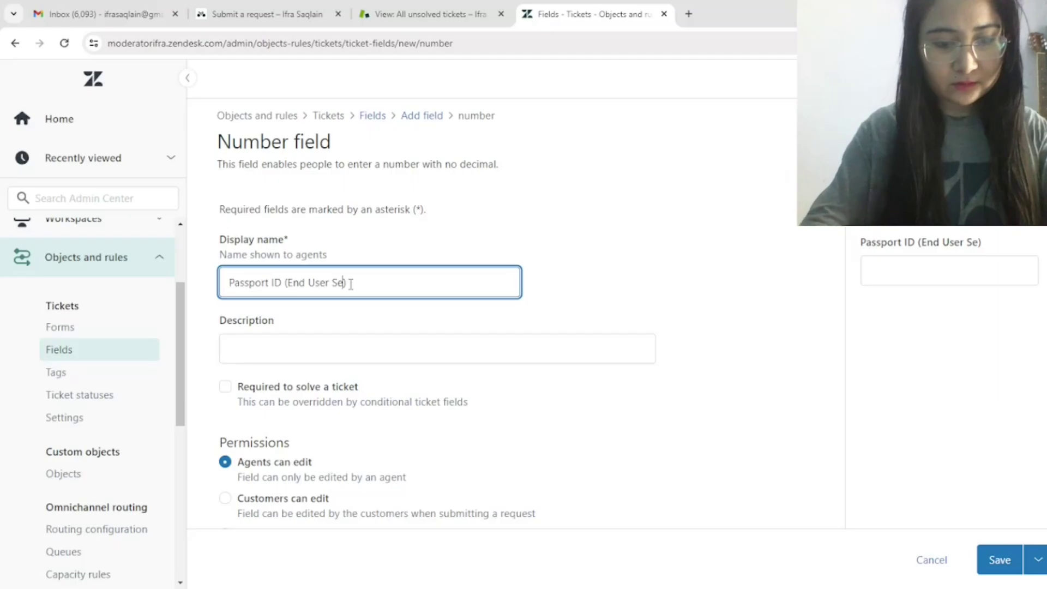
text(nd)
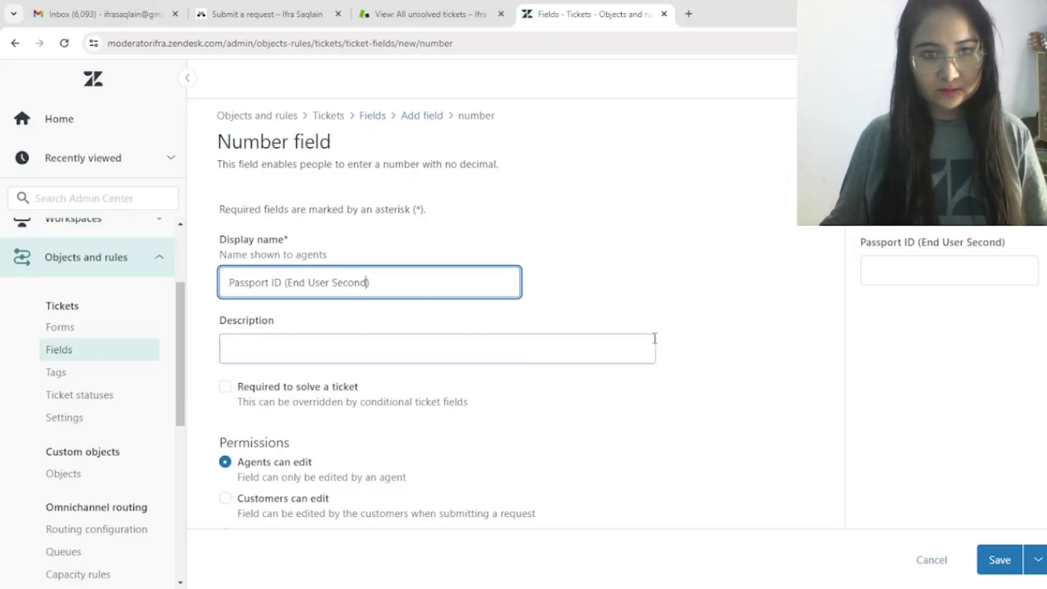
Step: Set the number field's permissions to Customers can edit, title it "Passport ID (End User Second)" for customers, and save the field
scroll(660, 354, down, 2)
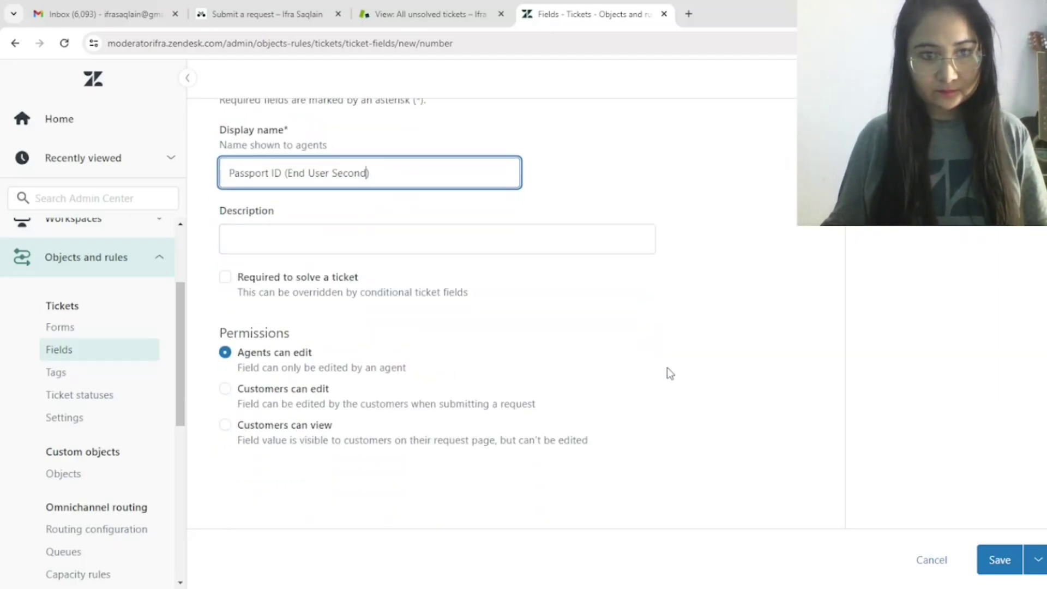
click(225, 389)
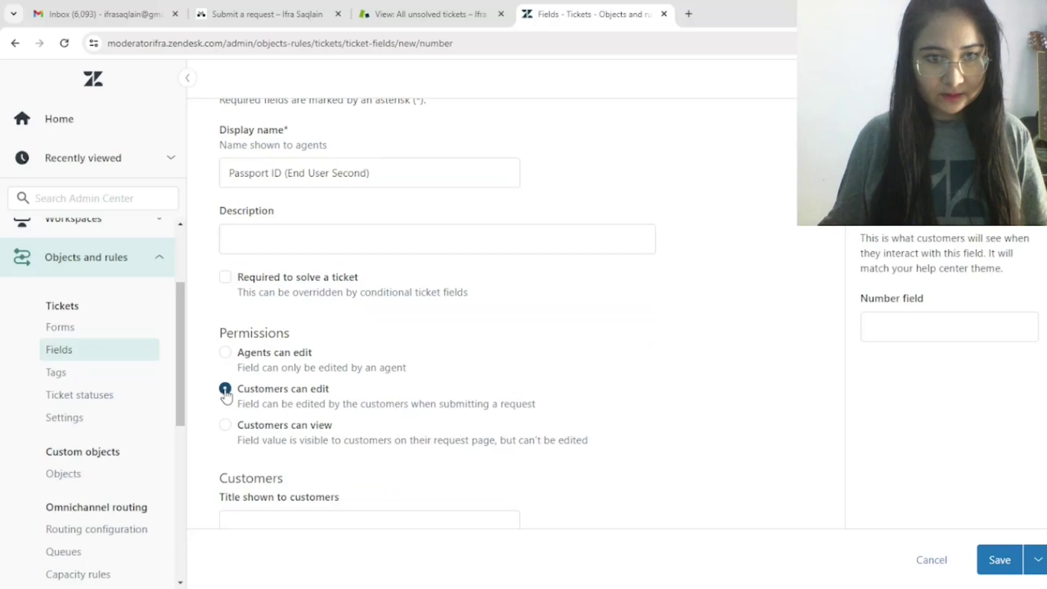
scroll(549, 439, down, 4)
click(409, 303)
text(Passport ID (End User Second))
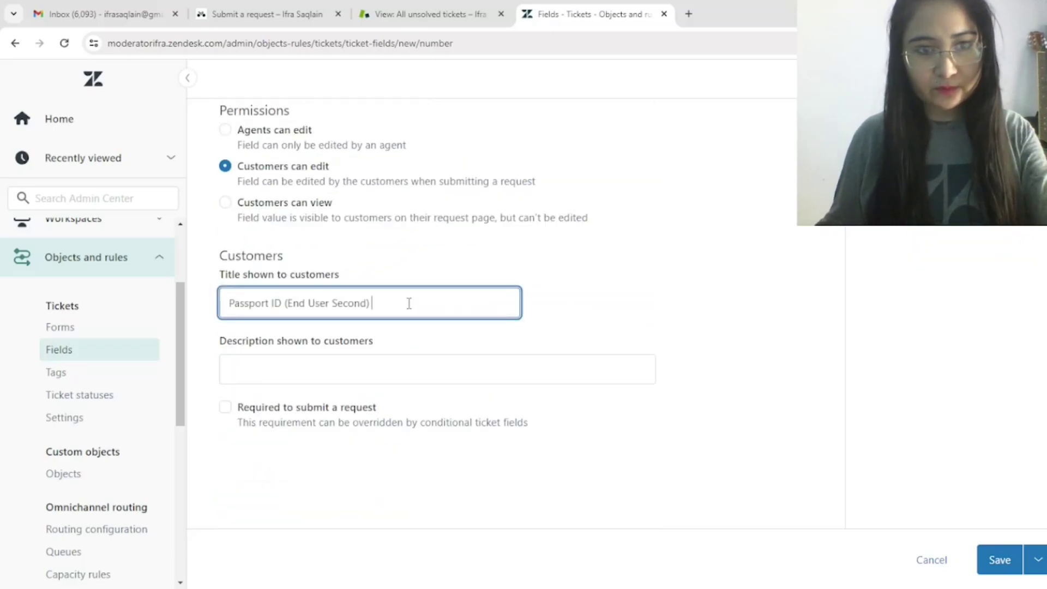
click(989, 563)
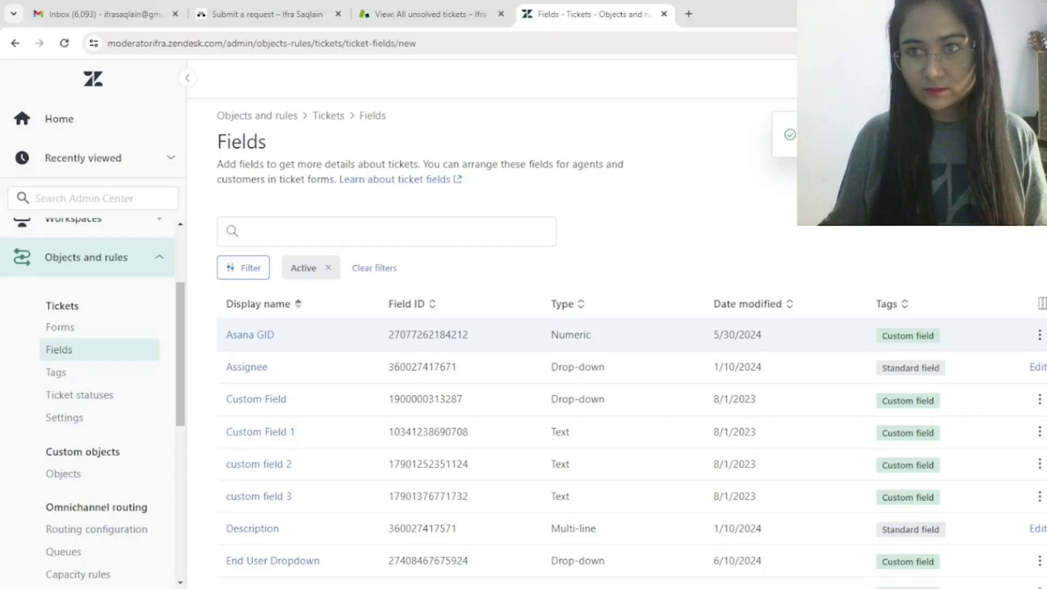
Step: Start another number-type ticket field with the display name "Pan card ID (End User)"
click(635, 339)
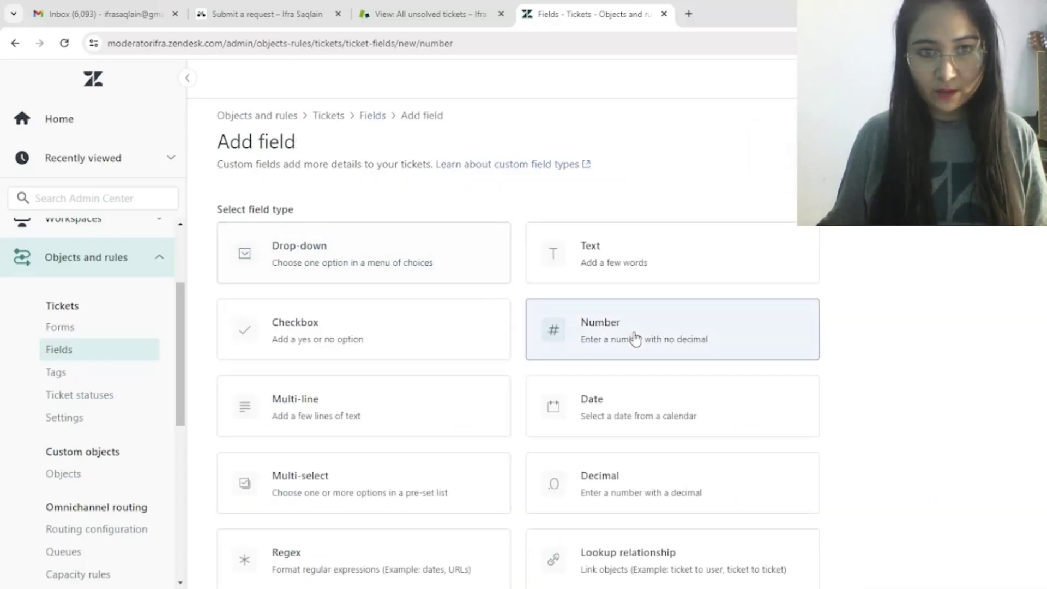
click(311, 282)
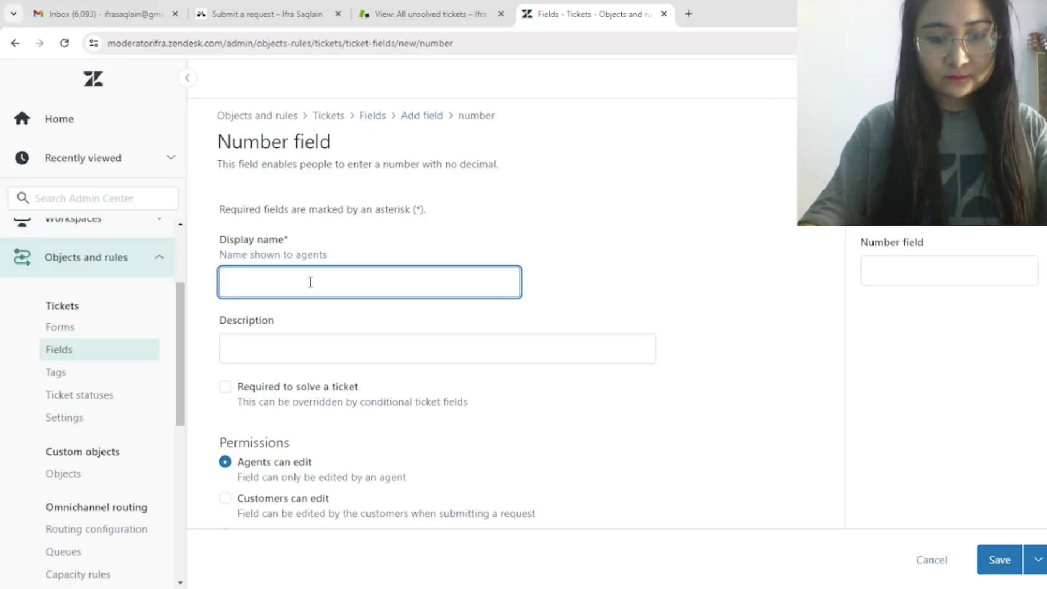
text(Pan card)
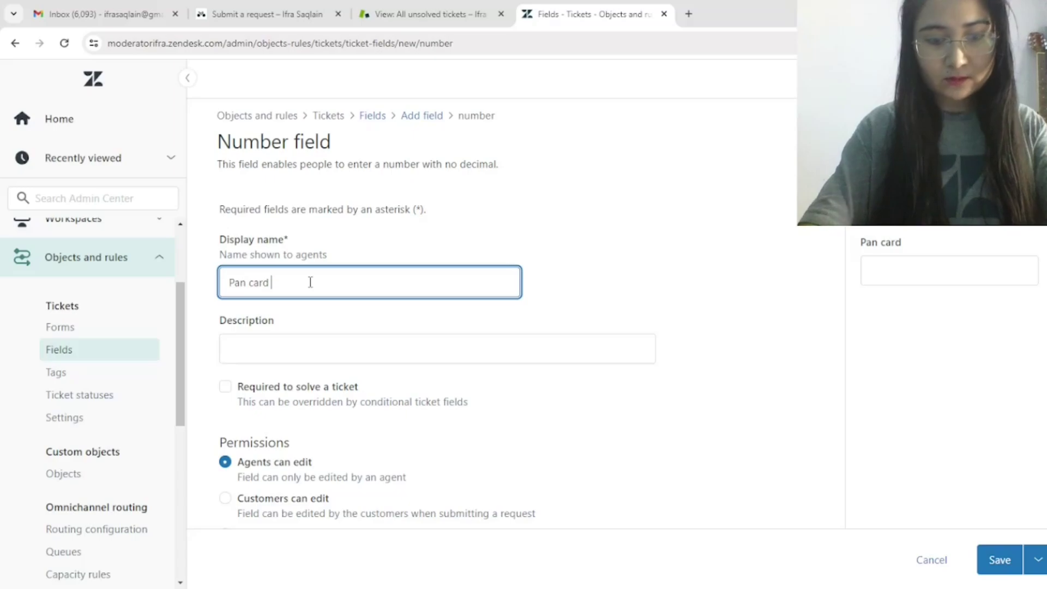
text( ID)
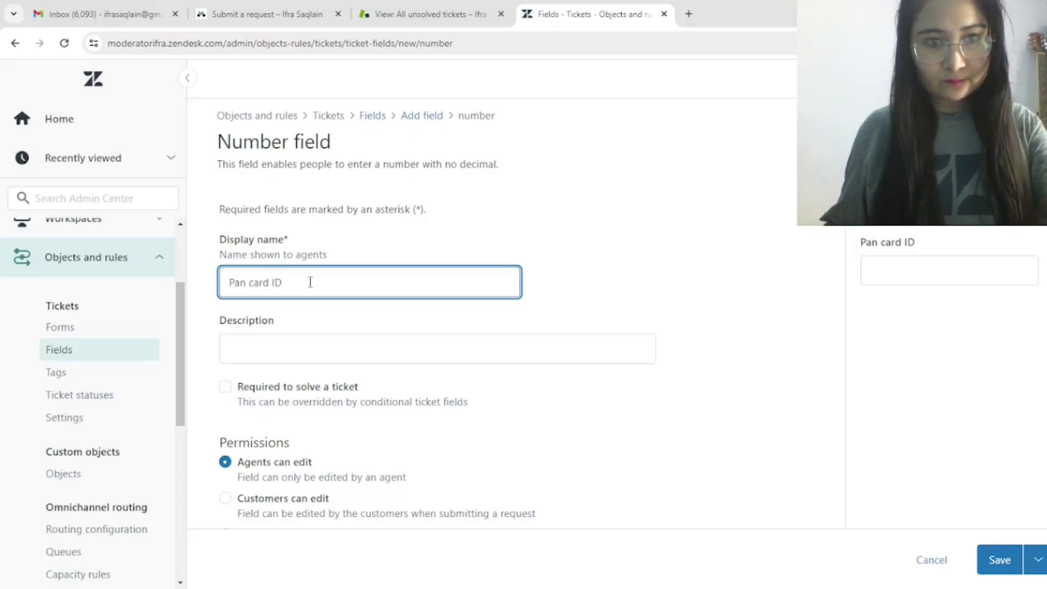
key(ctrl+a)
scroll(381, 262, down, 1)
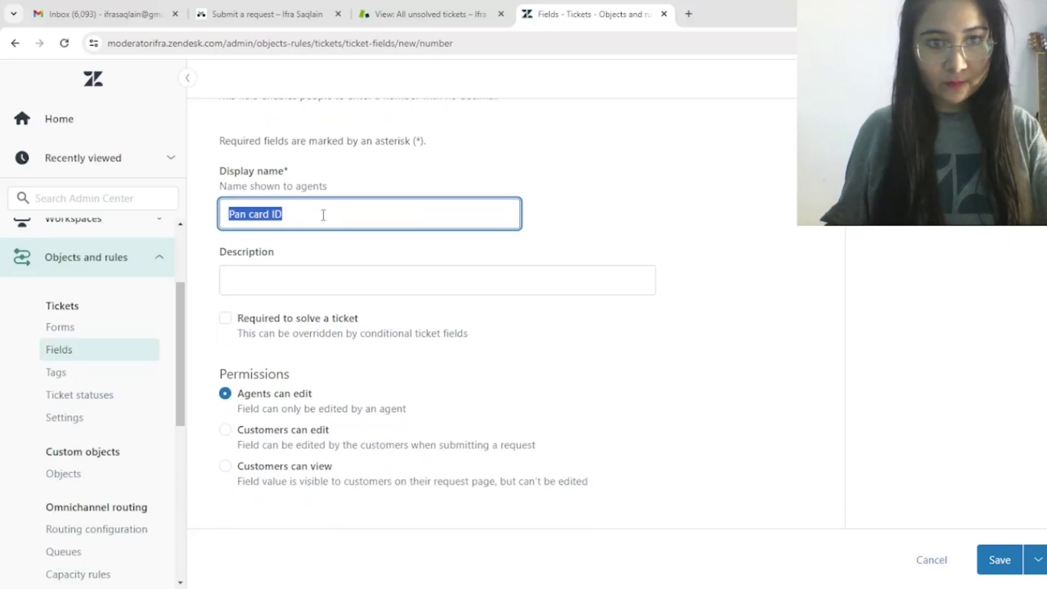
key(BackSpace)
text(()
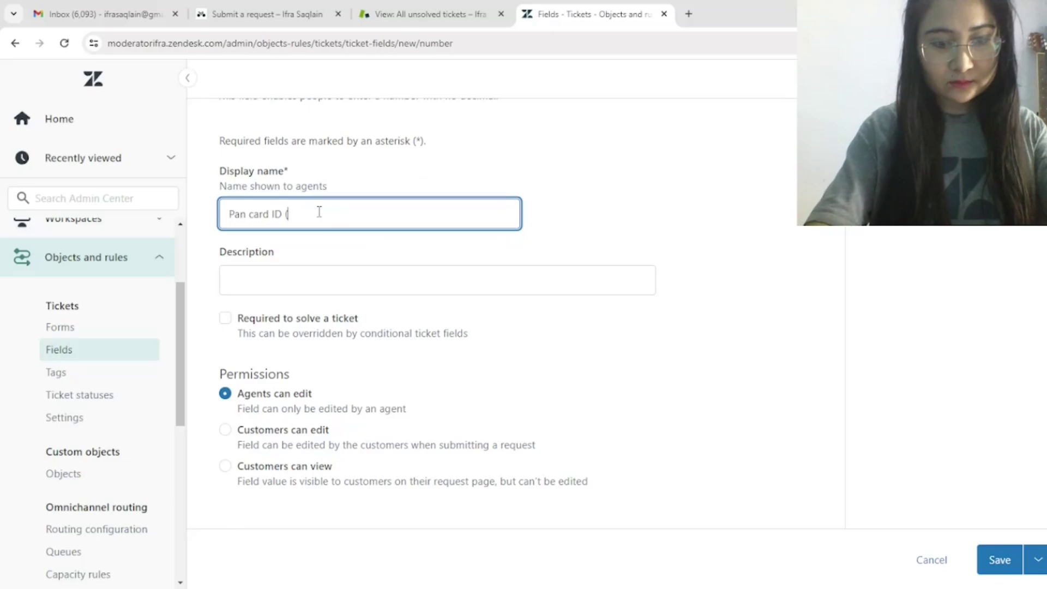
text(End User)
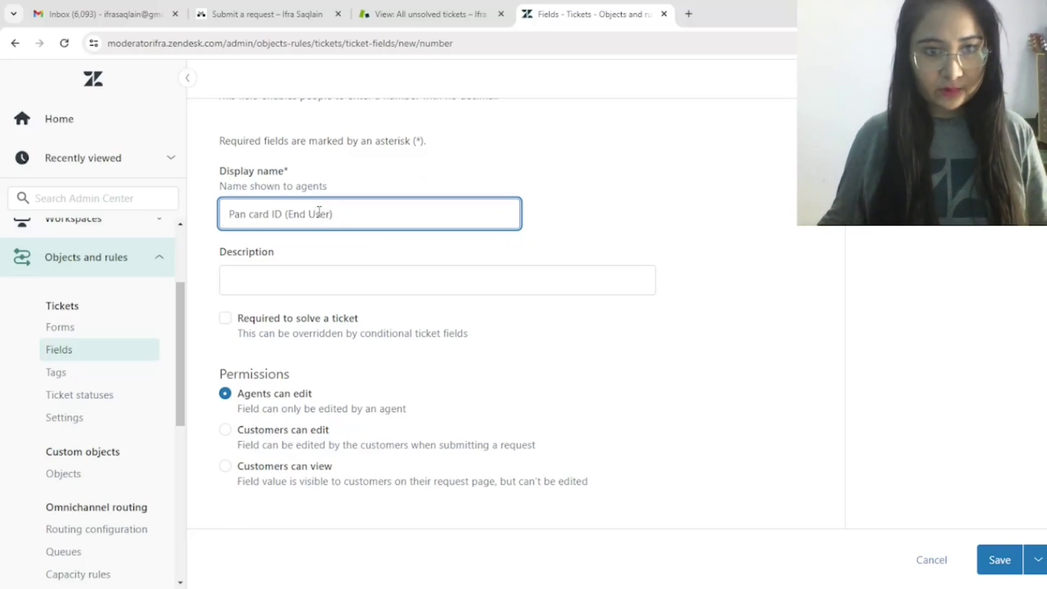
text())
Step: Set the field's permissions to Customers can edit, enter the customer-facing title "Pan card ID", and save the field
scroll(449, 365, down, 1)
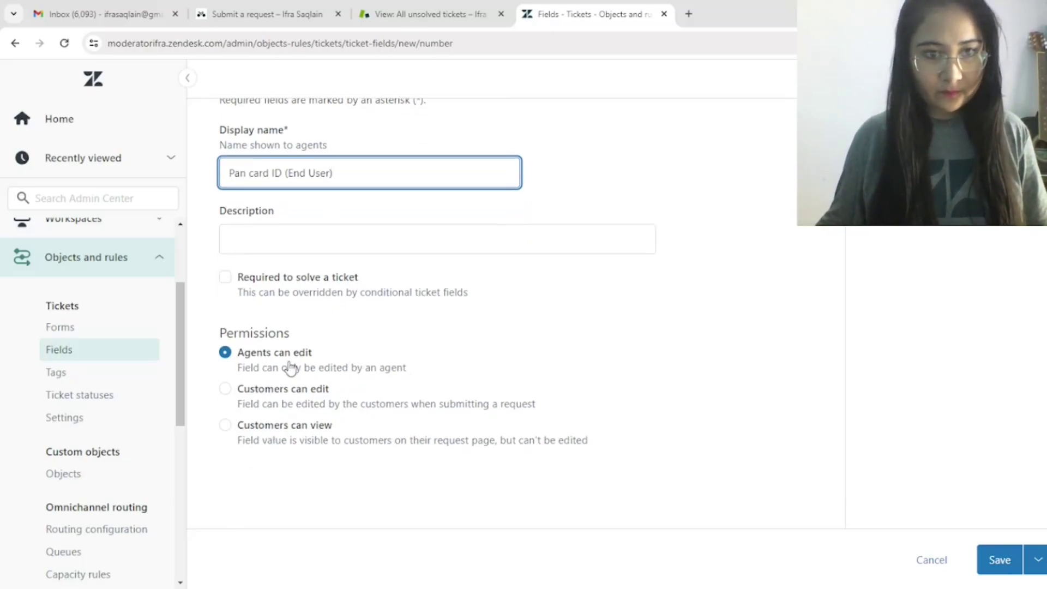
click(226, 389)
scroll(272, 409, down, 4)
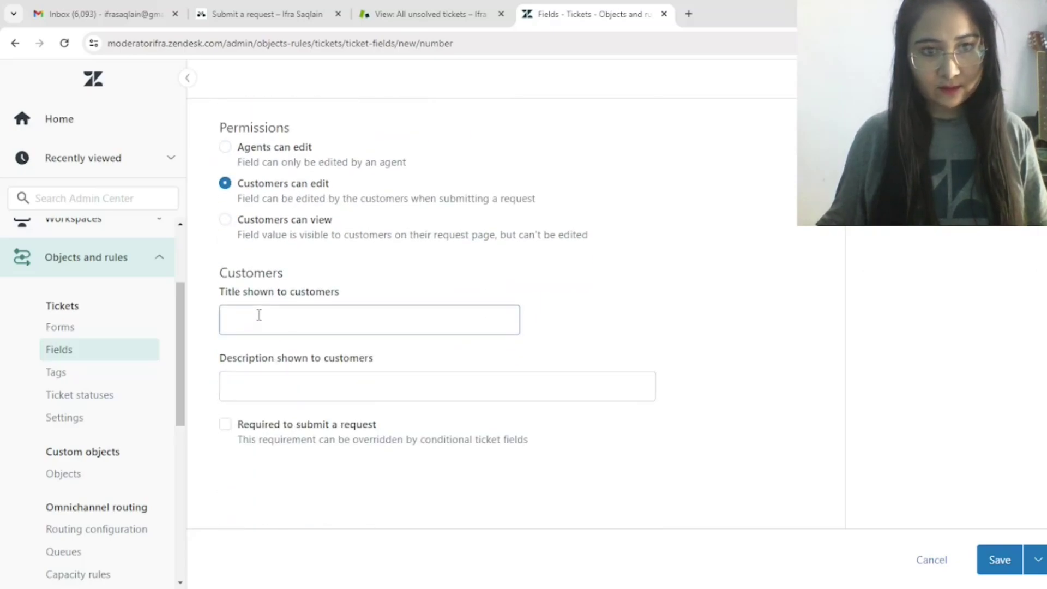
click(259, 314)
text(Pan card ID)
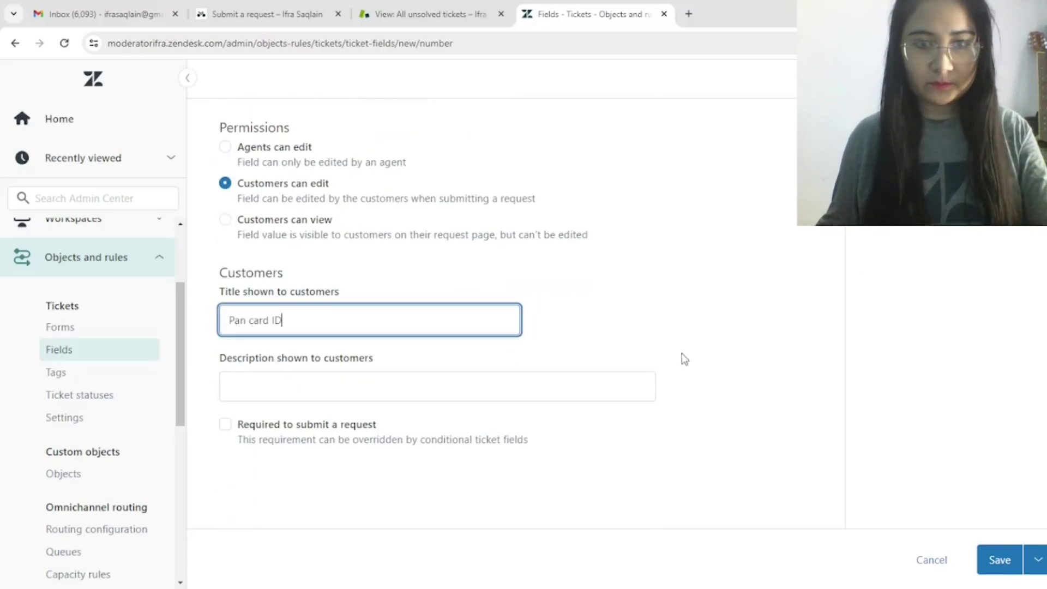
click(1005, 563)
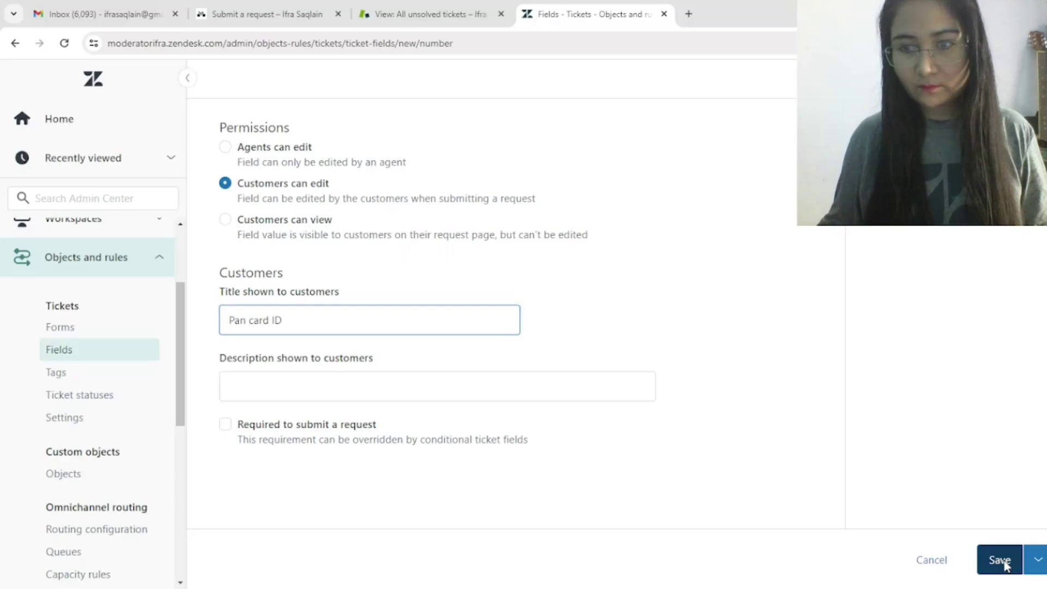
click(1005, 564)
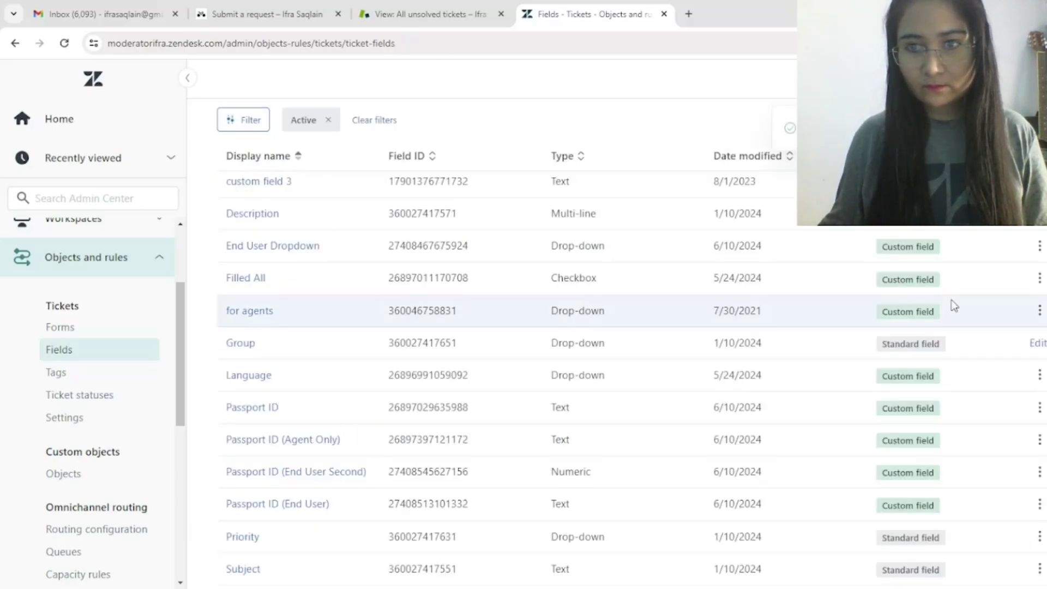
Step: Start a new ticket form that is editable for end users, with the end-user title "Form End User"
click(95, 334)
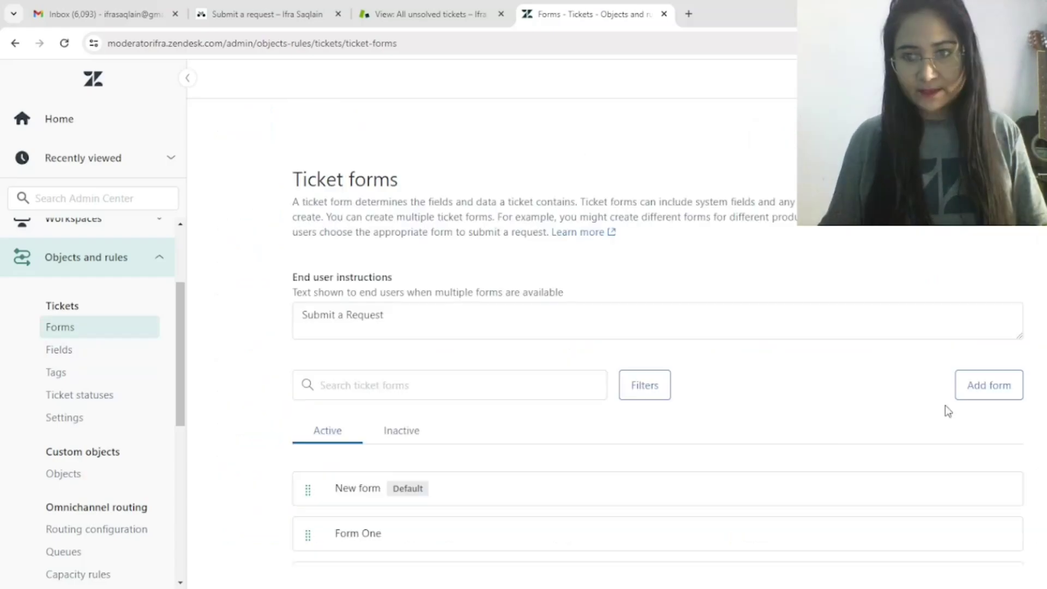
click(1003, 388)
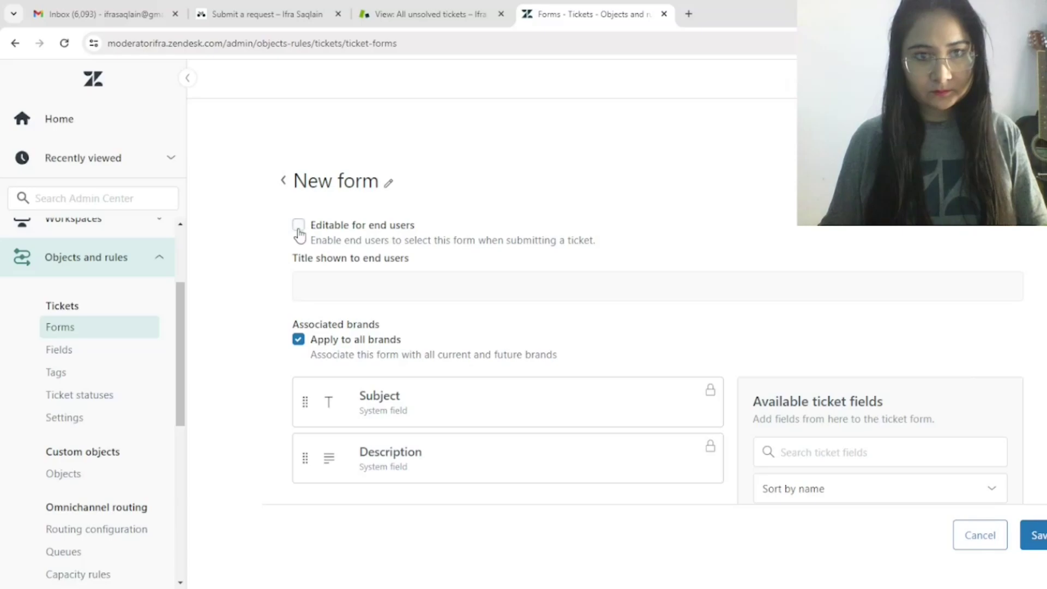
click(299, 242)
click(346, 287)
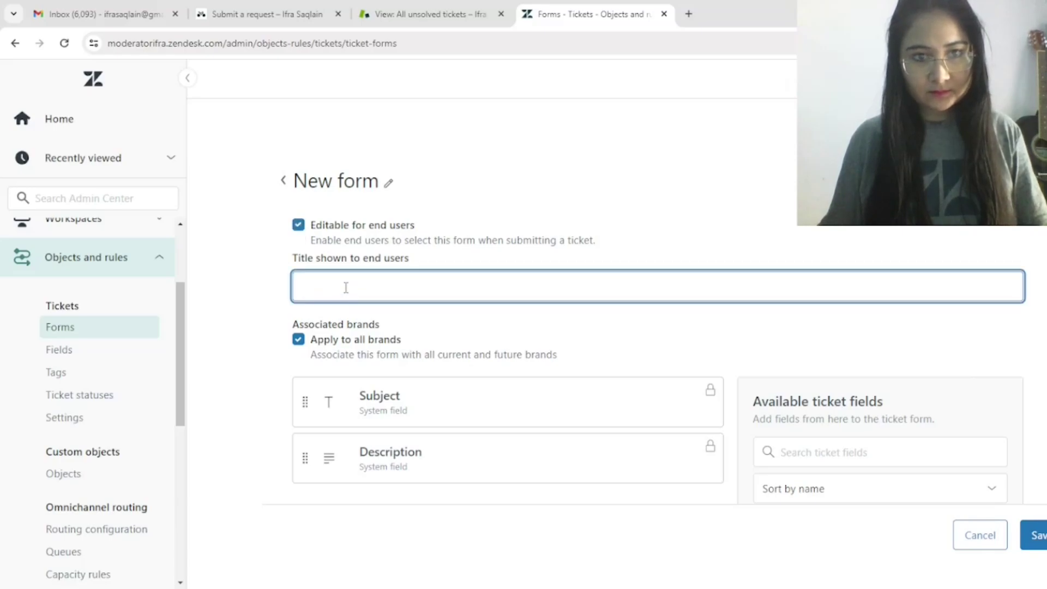
text(For)
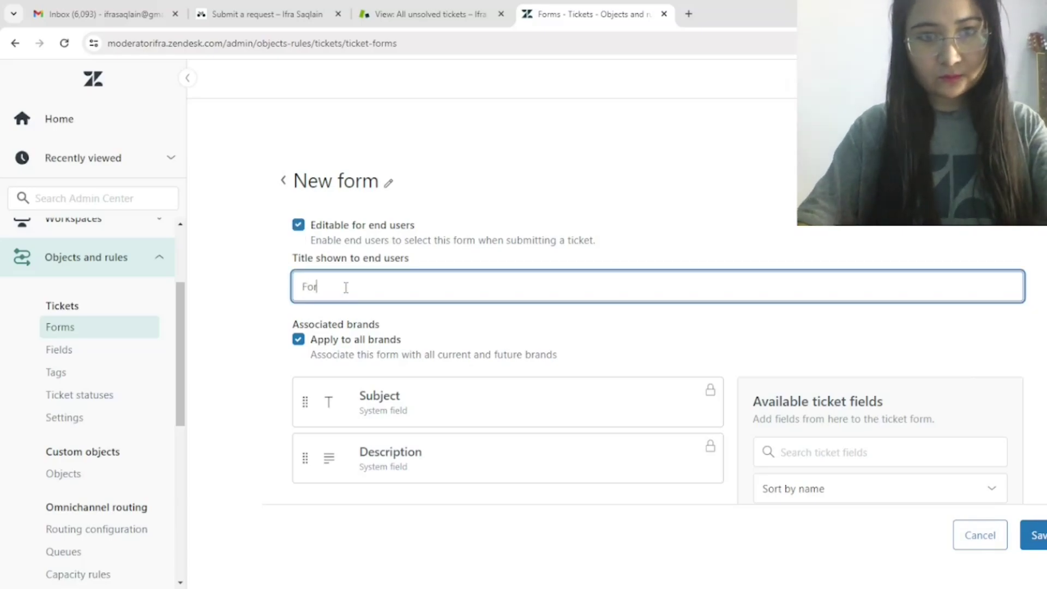
text(m End User)
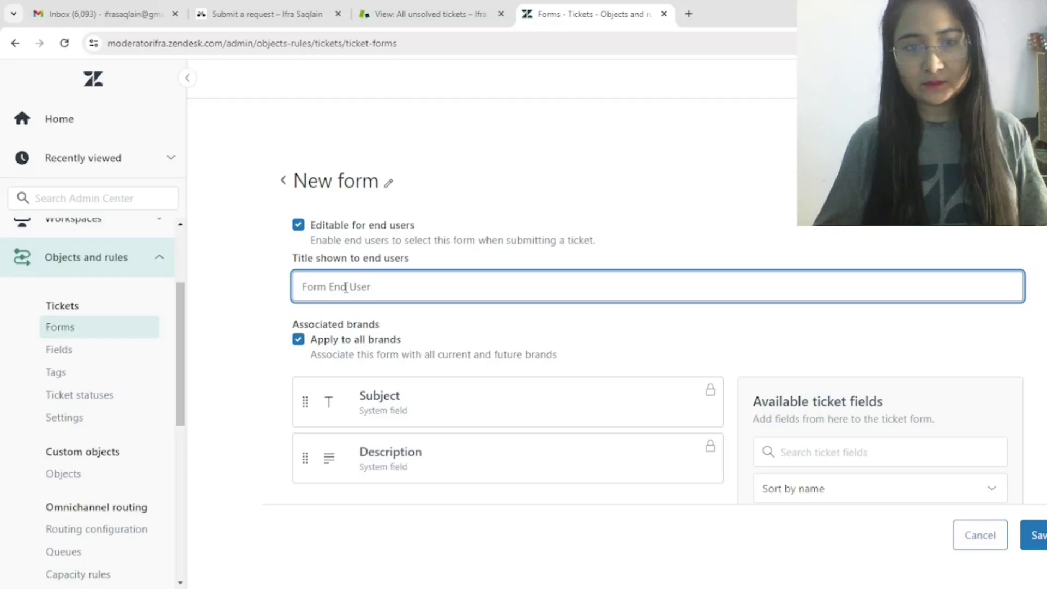
Step: Add the End User Dropdown, Pan card ID (End User) and Passport ID (End User Second) fields to the form and save it
scroll(522, 392, down, 3)
scroll(601, 339, up, 3)
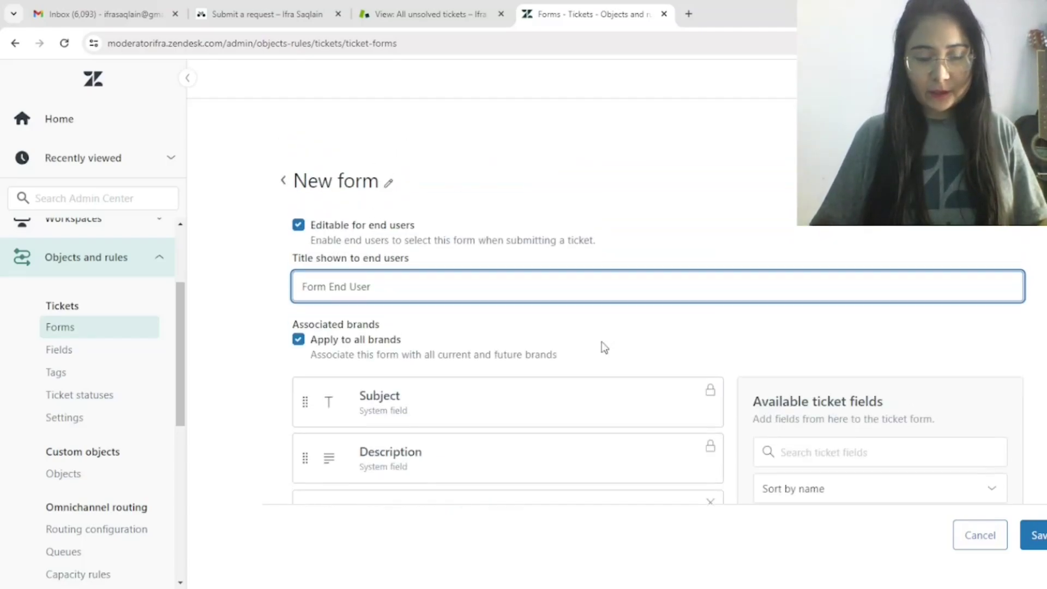
scroll(603, 346, down, 3)
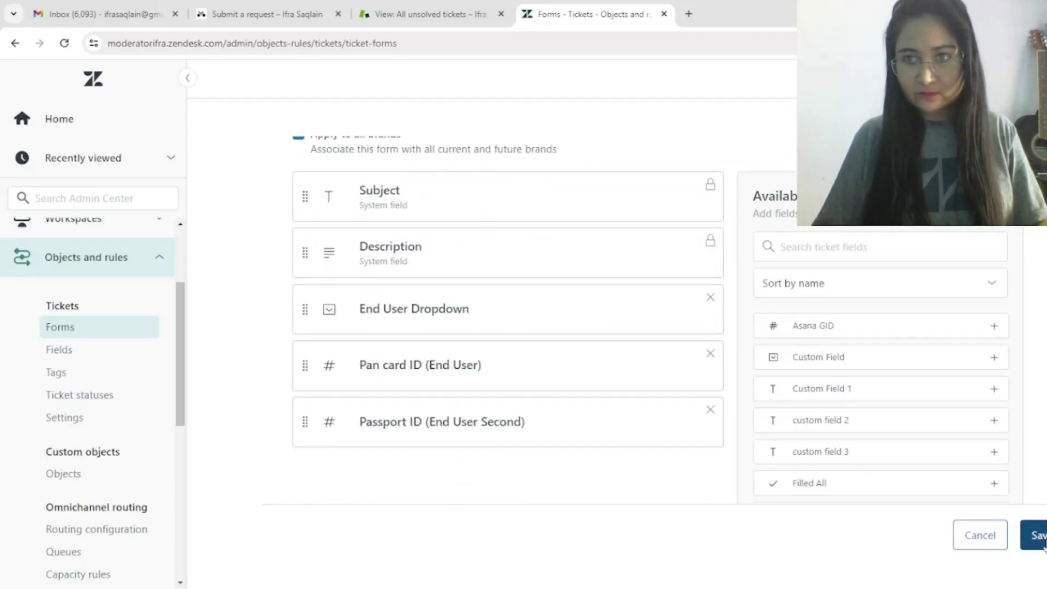
click(1039, 537)
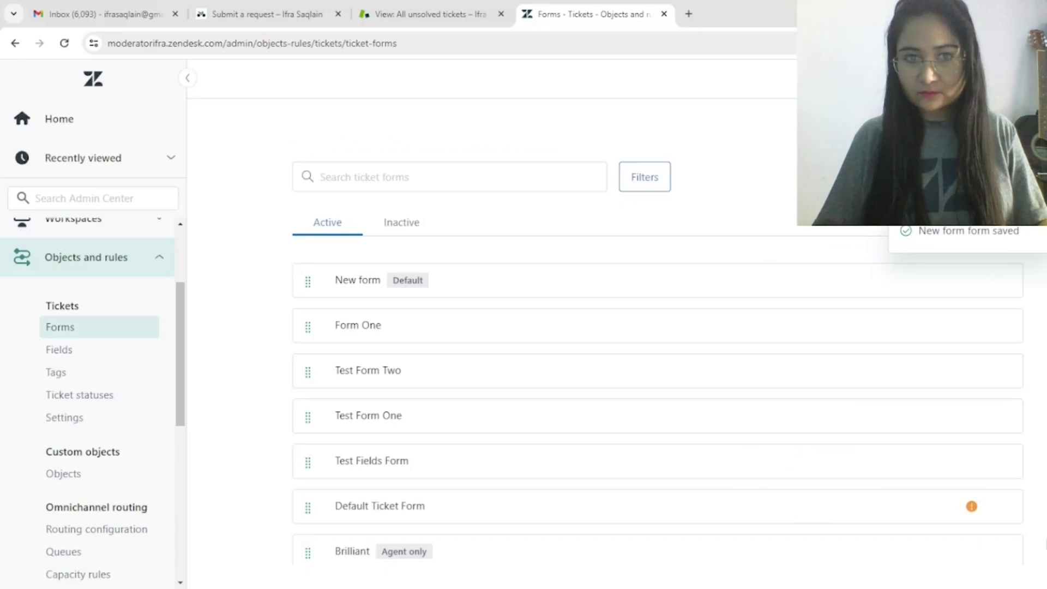
Step: Open the conditions of the ticket form "Form End User" and set them to apply to End users
scroll(690, 460, down, 9)
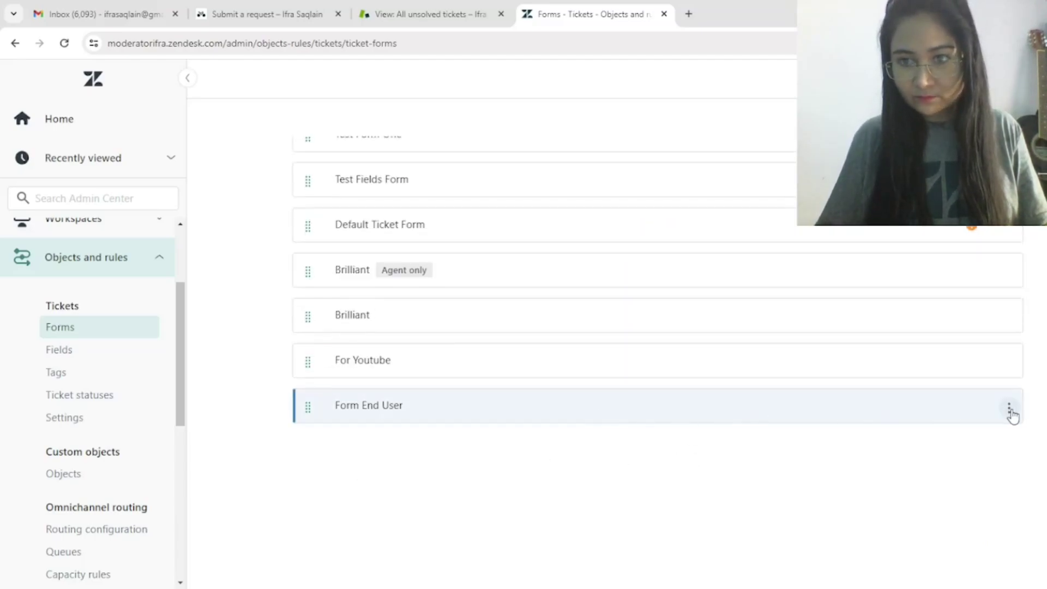
click(1010, 409)
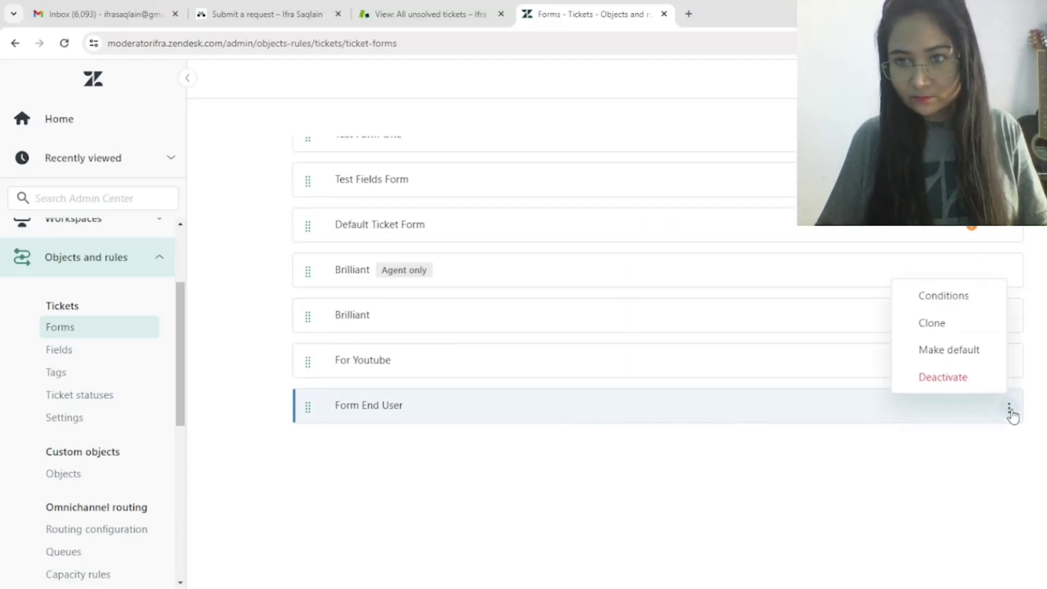
click(961, 297)
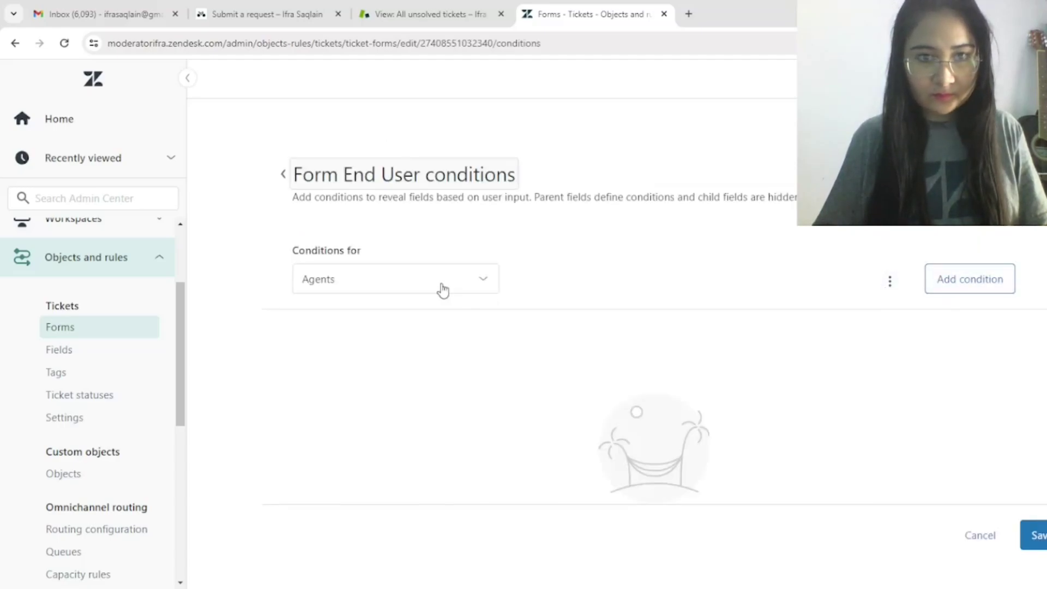
click(443, 289)
click(409, 344)
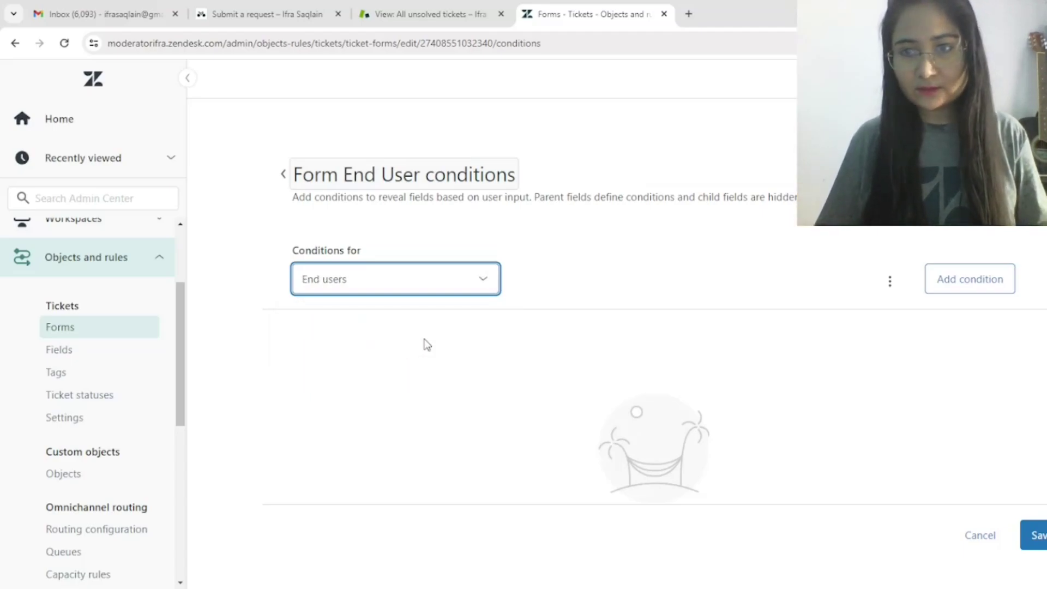
Step: Add a condition showing Pan card ID (End User) when End User Dropdown is Option One, with the option to add another
click(981, 279)
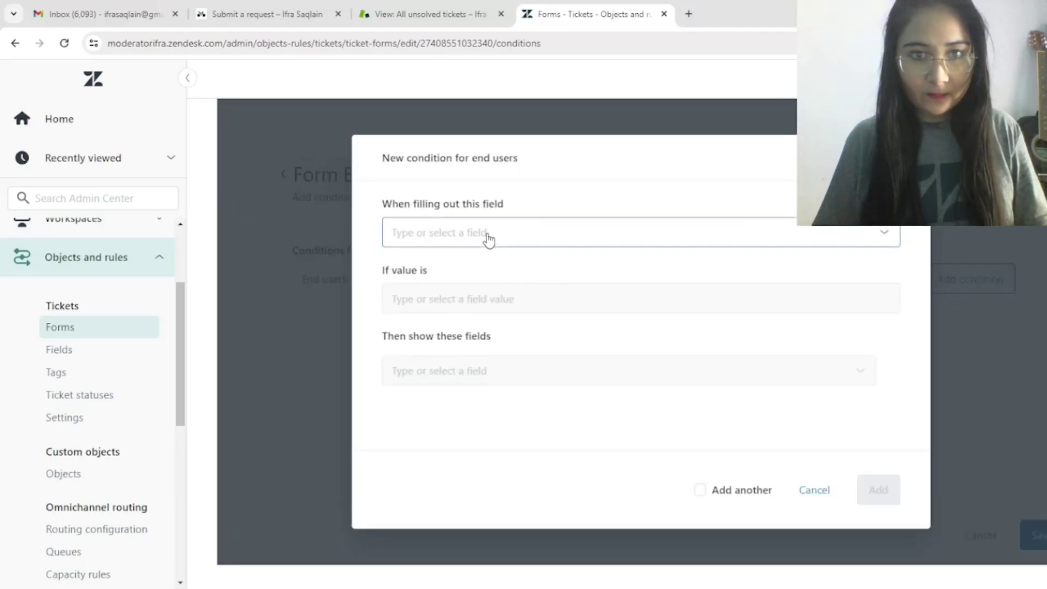
click(488, 234)
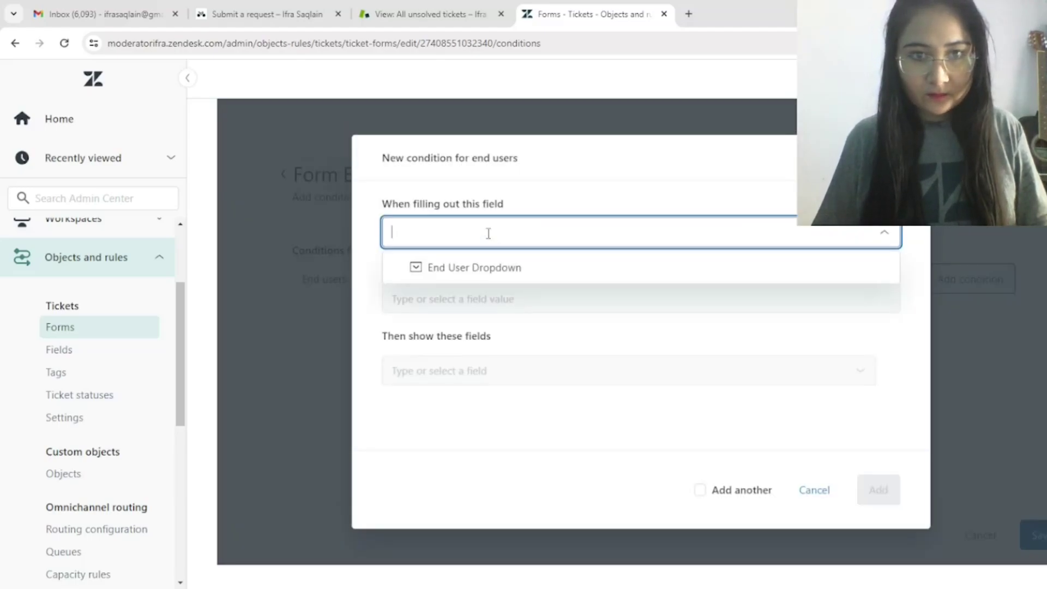
click(566, 273)
click(420, 300)
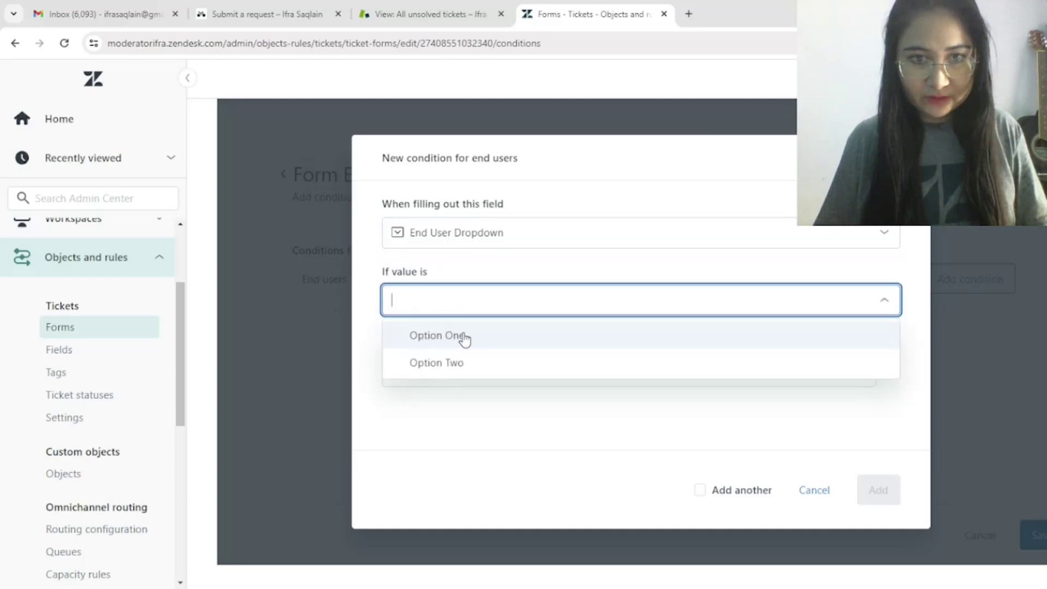
click(464, 336)
click(478, 376)
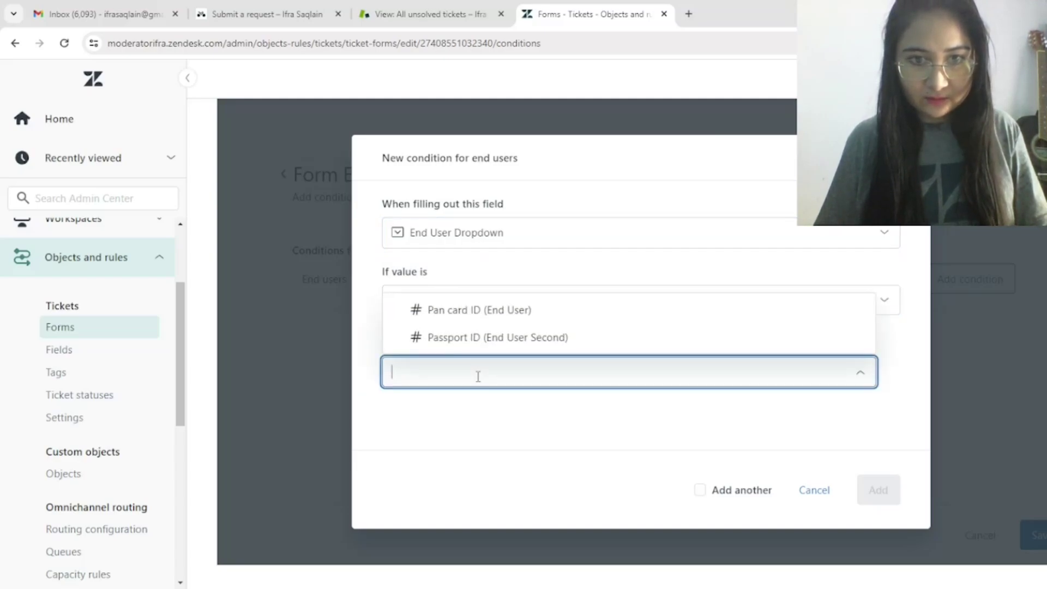
click(572, 315)
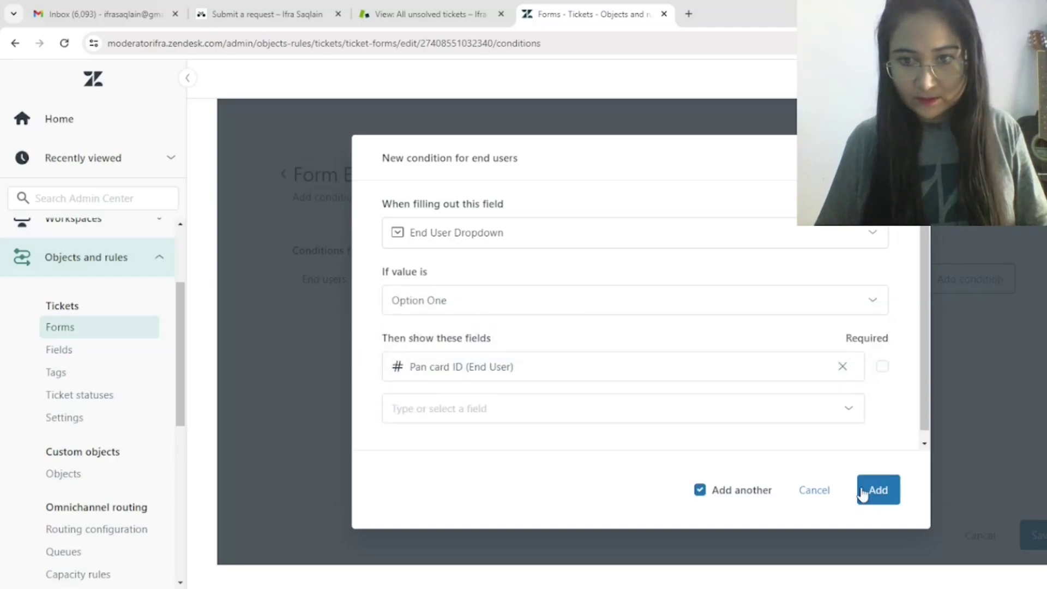
click(879, 489)
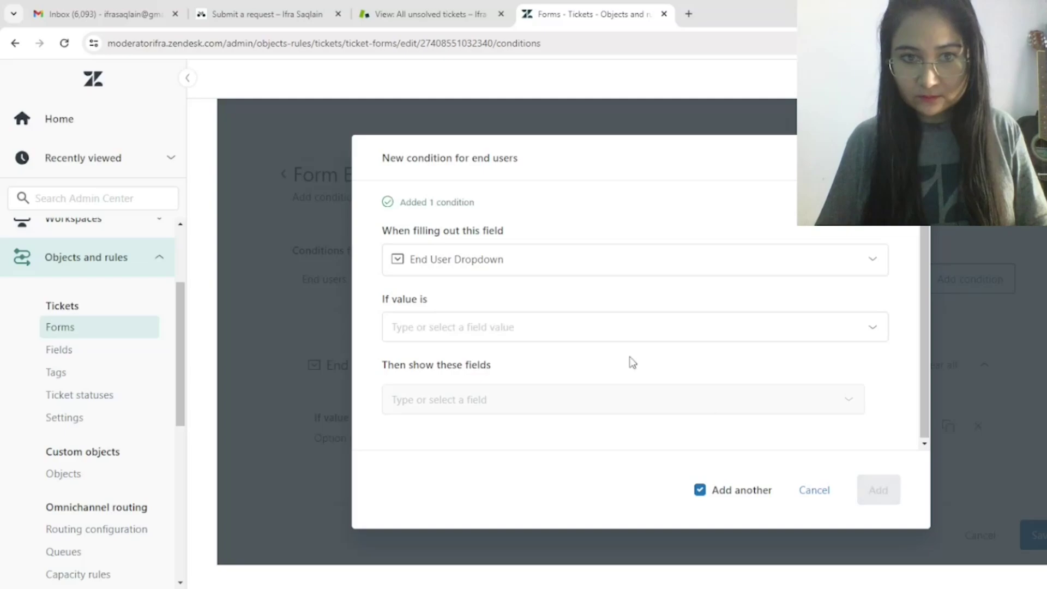
Step: Add a second condition showing Passport ID (End User Second) when End User Dropdown is Option Two, and save the conditions
click(448, 339)
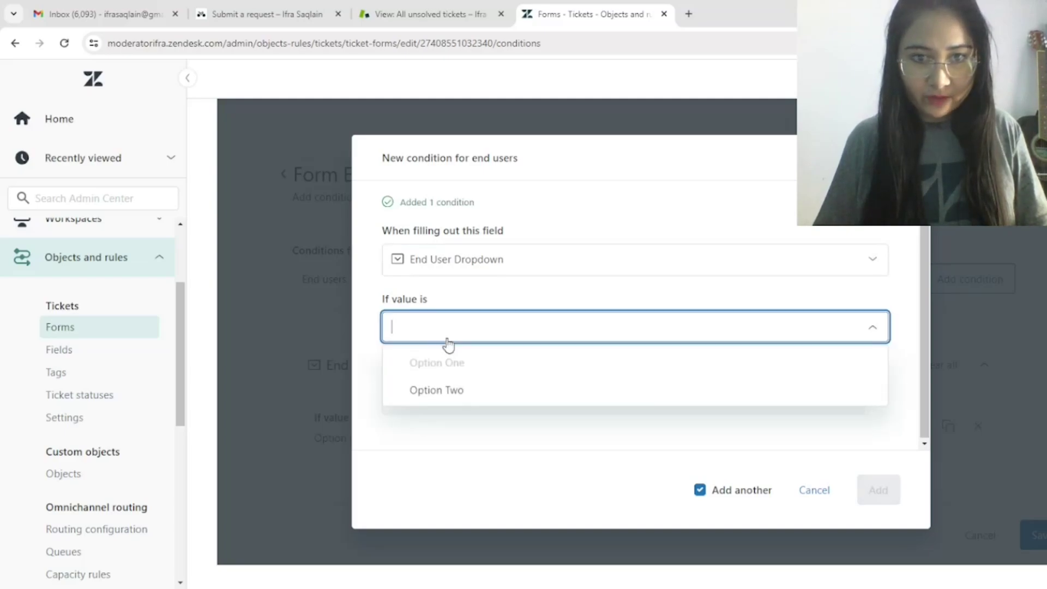
click(452, 391)
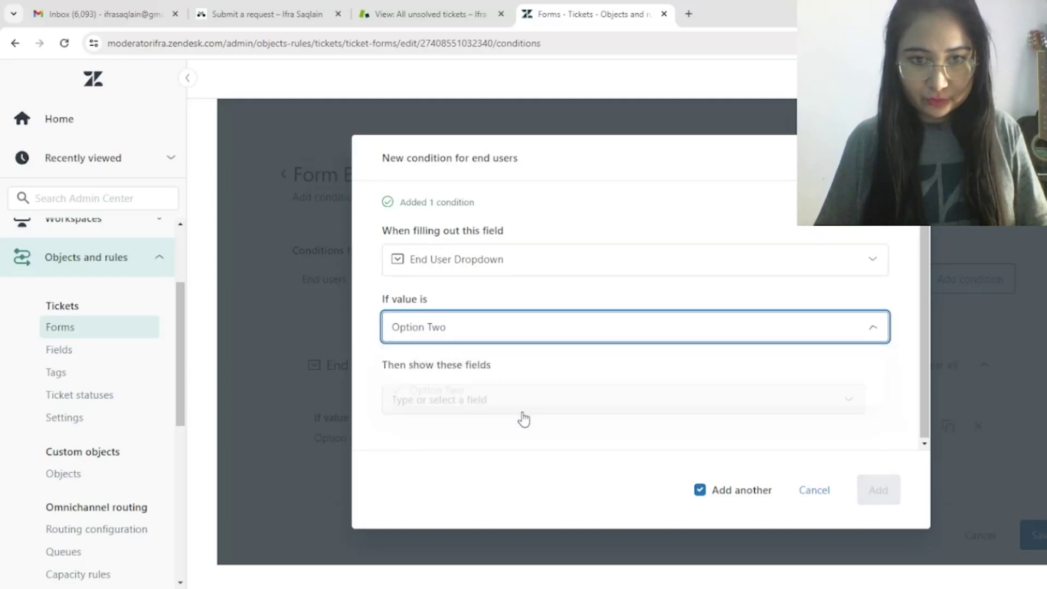
click(486, 400)
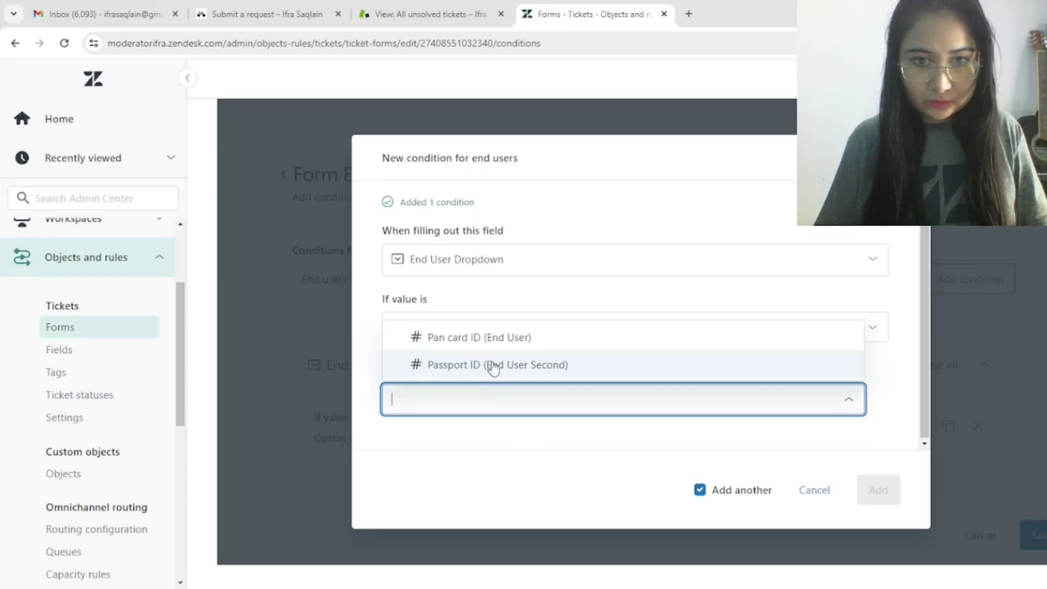
click(443, 366)
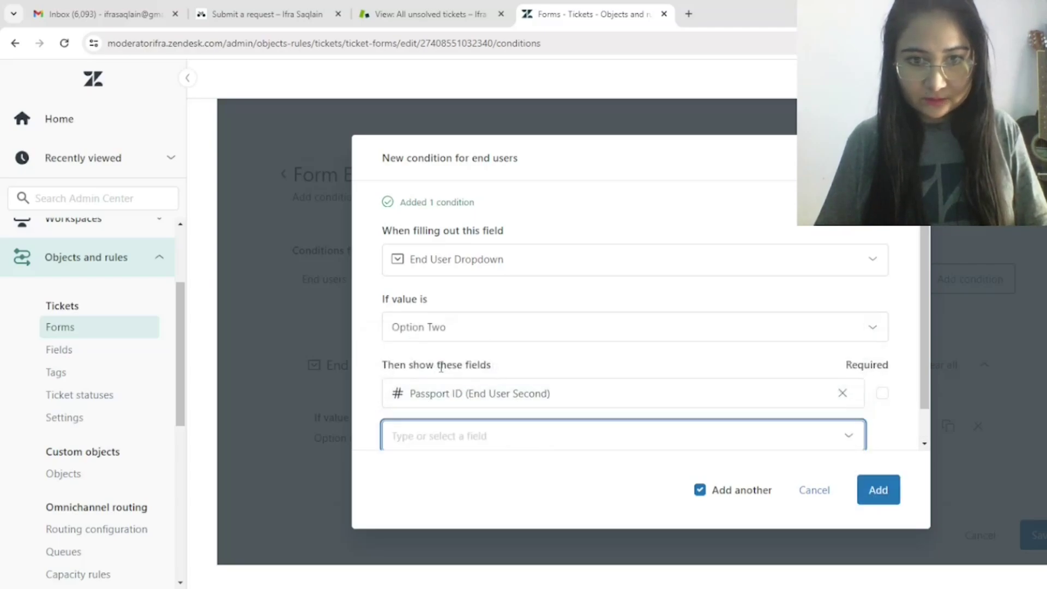
click(879, 489)
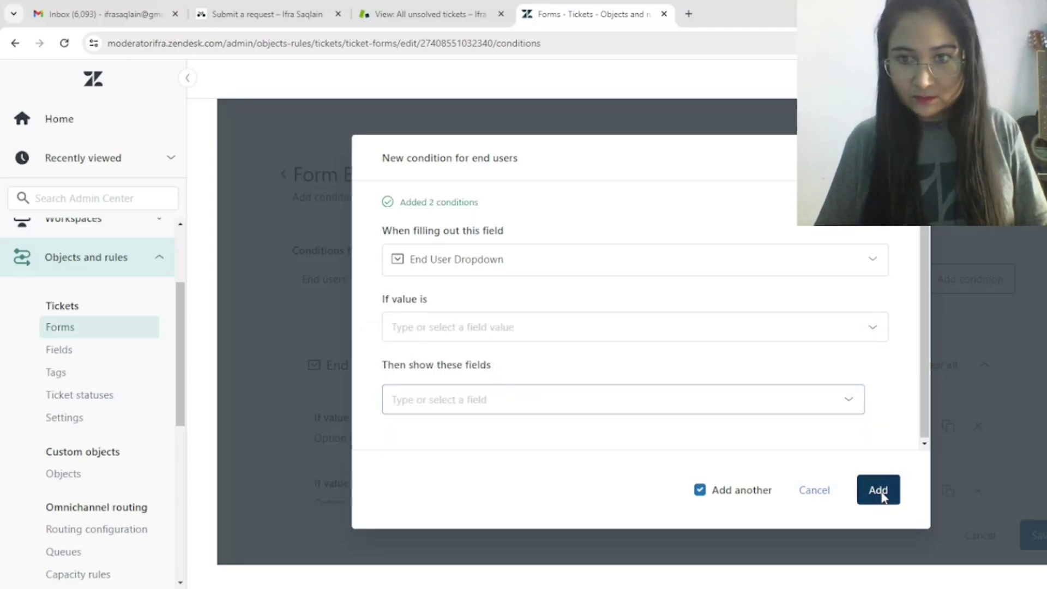
click(878, 490)
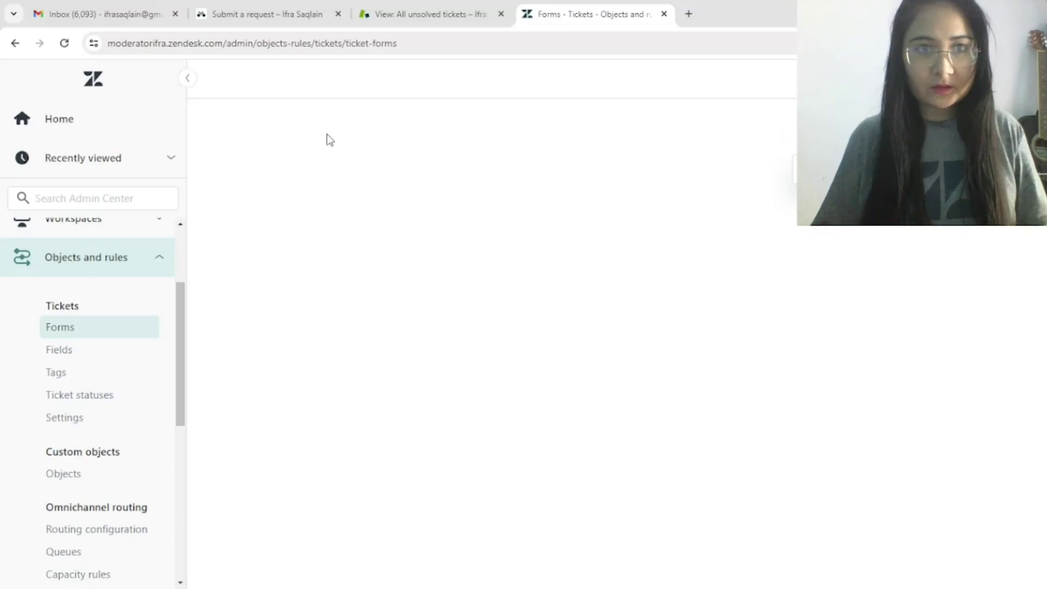
Step: Switch to the help center's Submit a request page, reload it, and choose the form "Form End User"
click(268, 2)
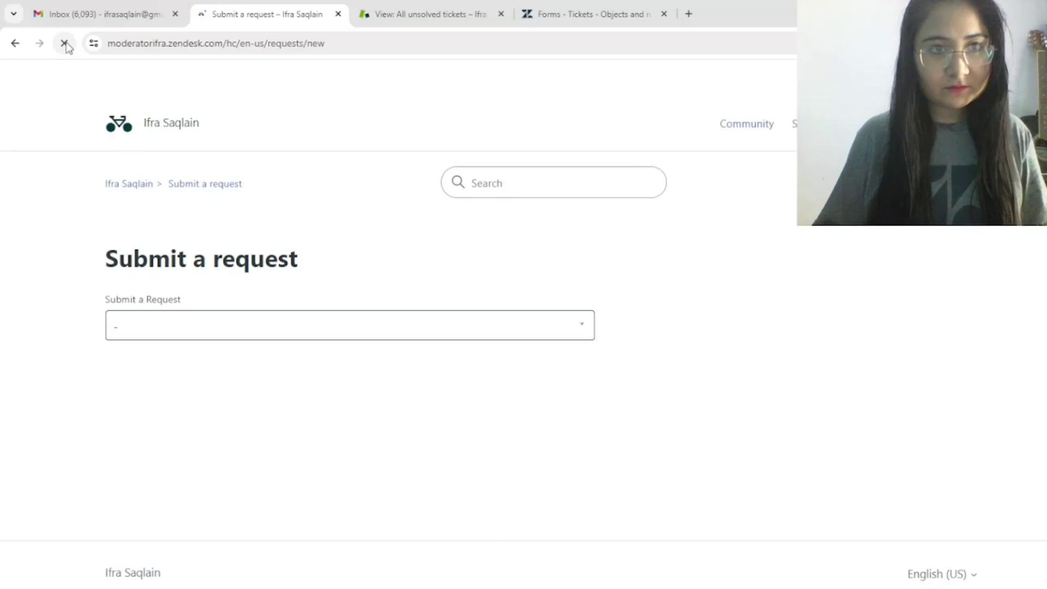
click(562, 331)
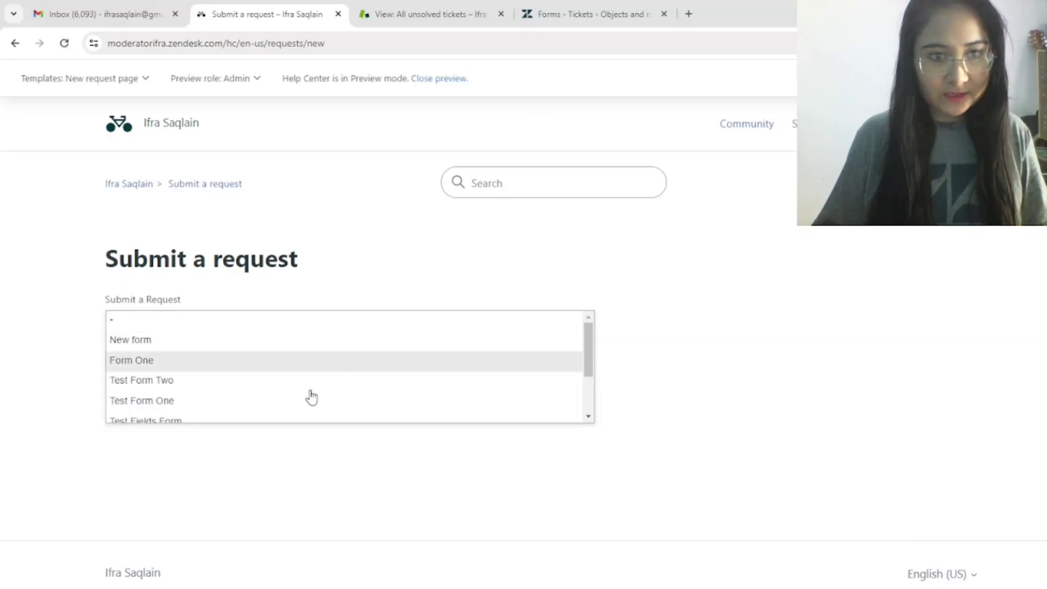
scroll(309, 398, down, 3)
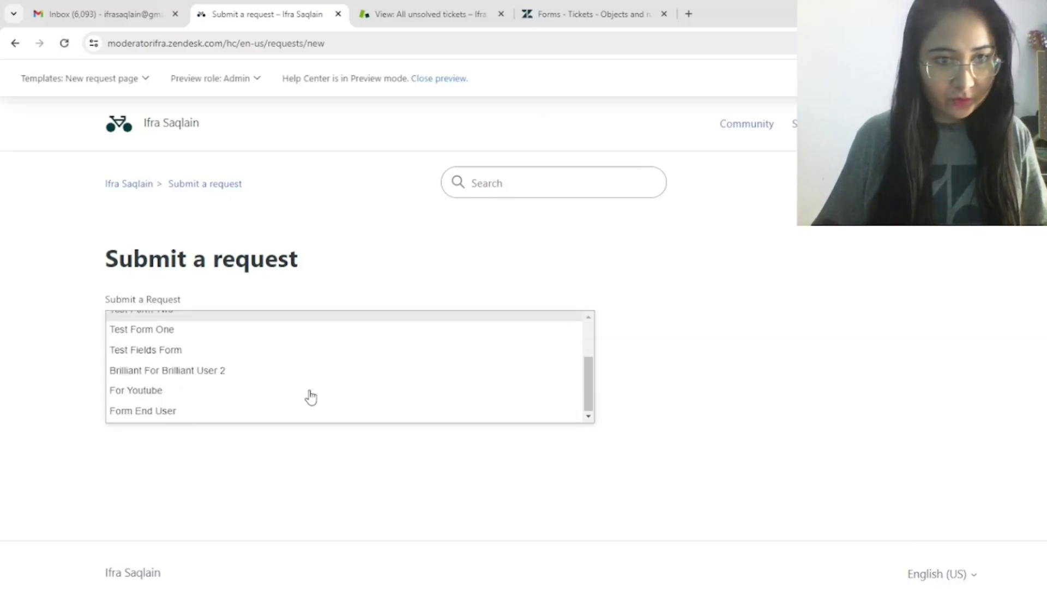
click(183, 413)
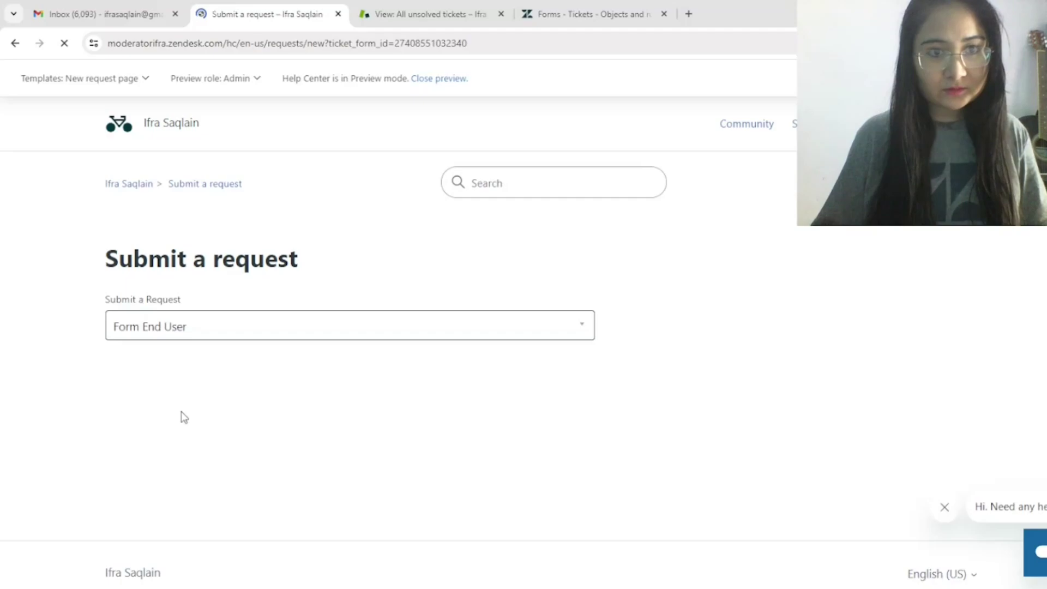
Step: Enter the subject "Test Title" and the description "Test Message" in the request
click(496, 393)
text(Test)
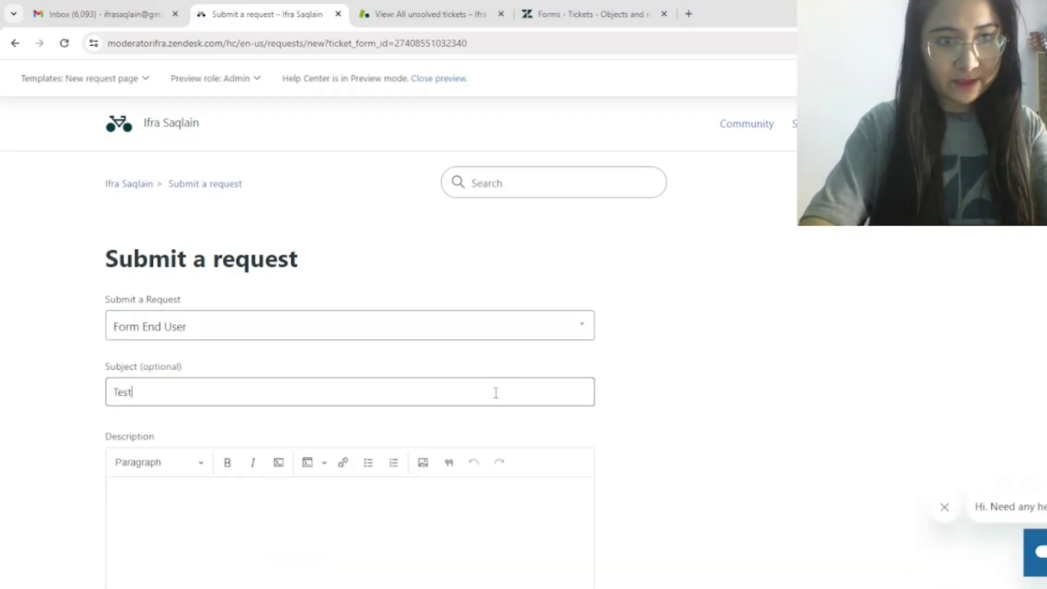
text( Title)
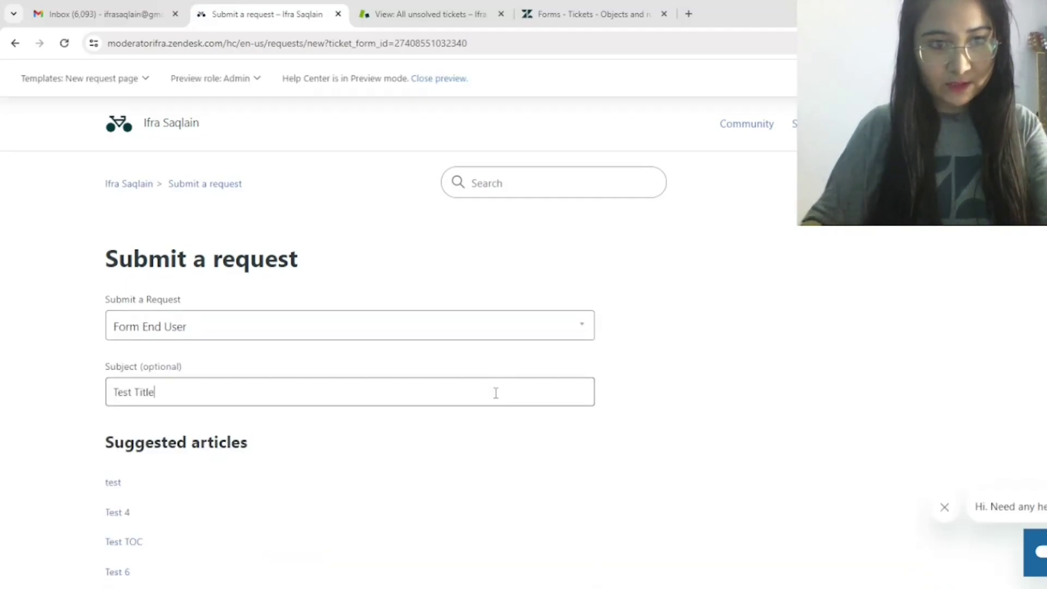
scroll(998, 364, down, 6)
scroll(491, 463, down, 4)
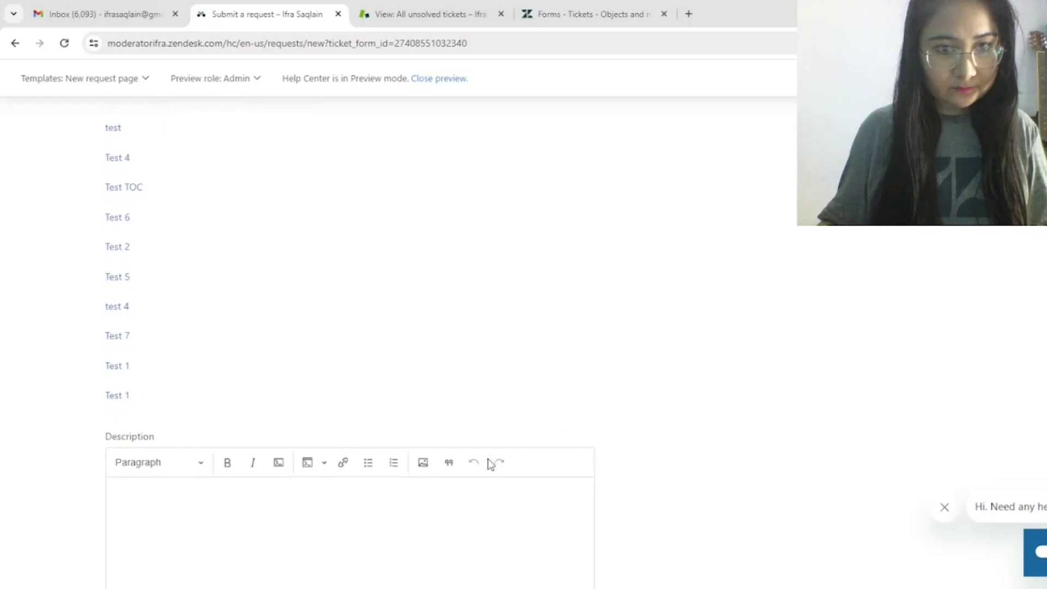
click(172, 319)
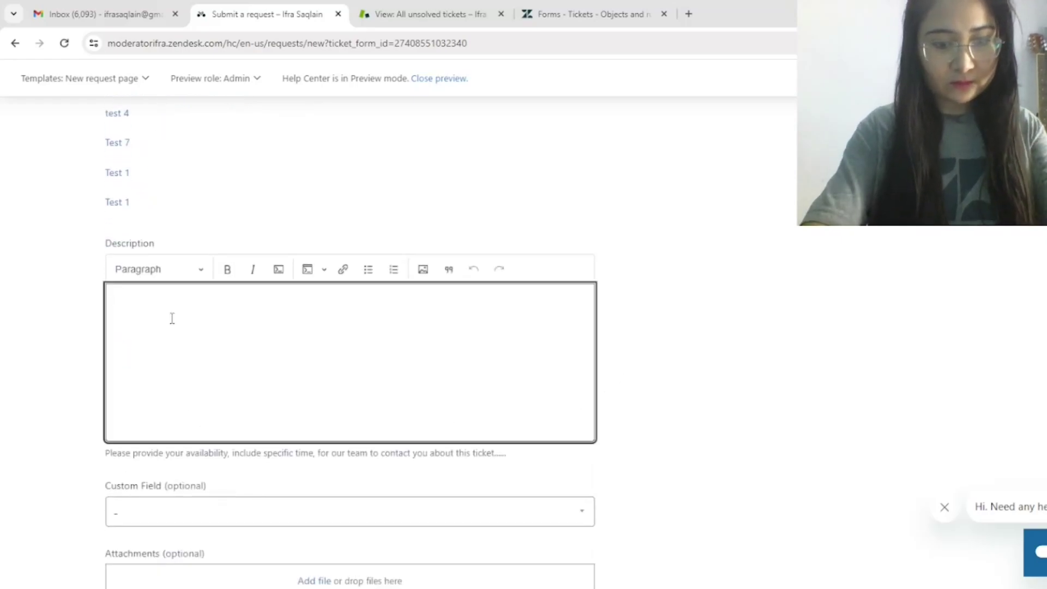
text(Test Message)
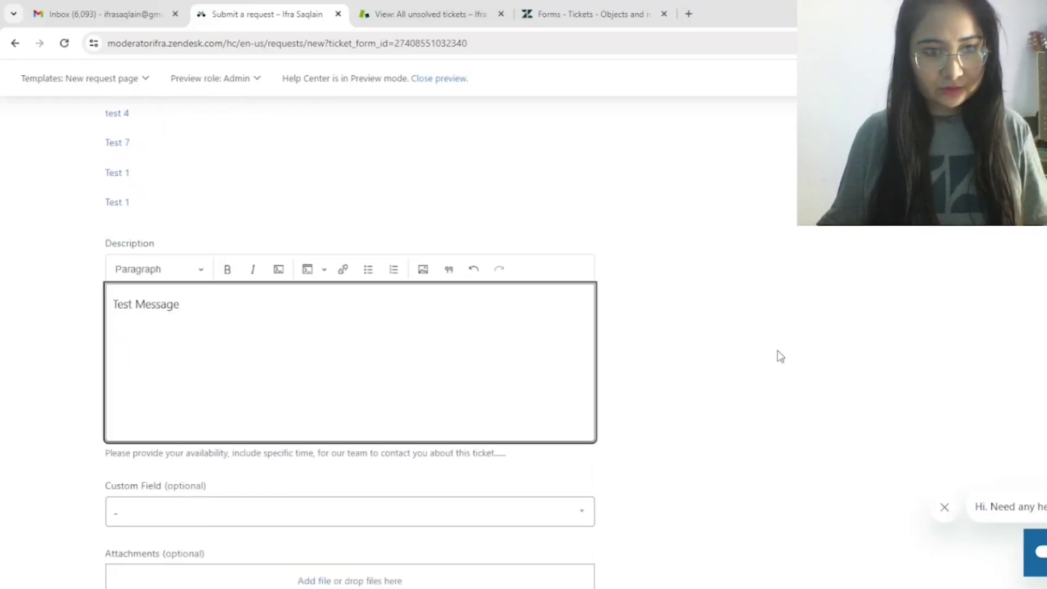
Step: Alternate the request's Custom Field between Option One and Option Two to check which conditional field each one reveals
scroll(780, 356, down, 4)
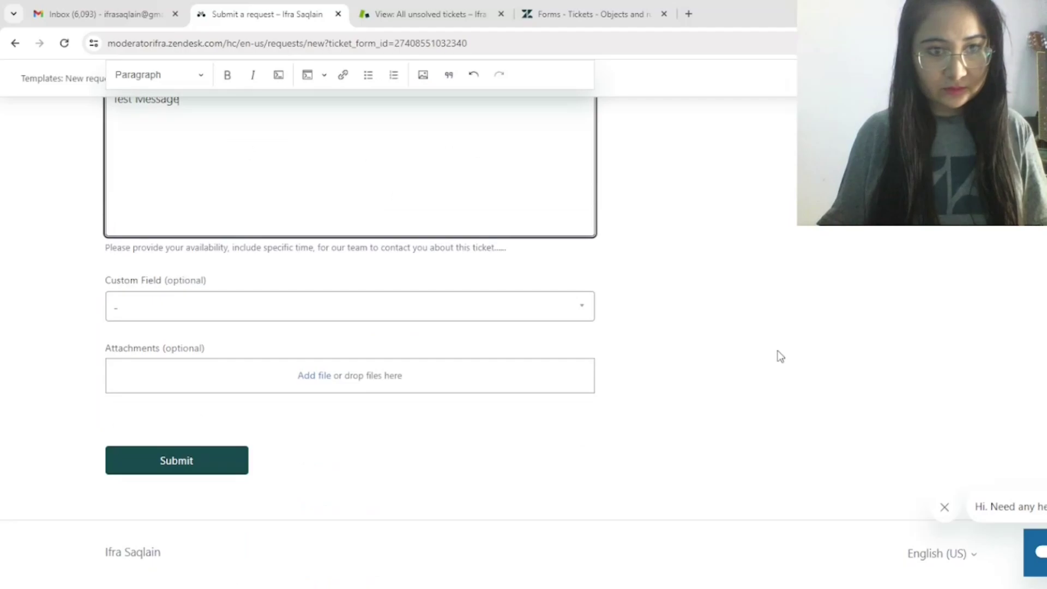
click(223, 311)
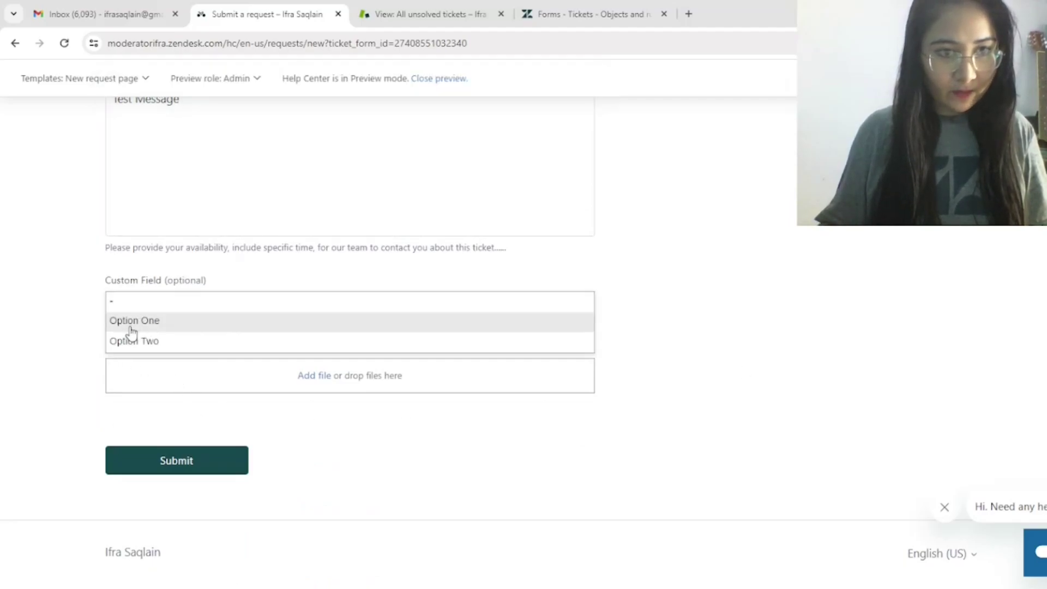
click(131, 321)
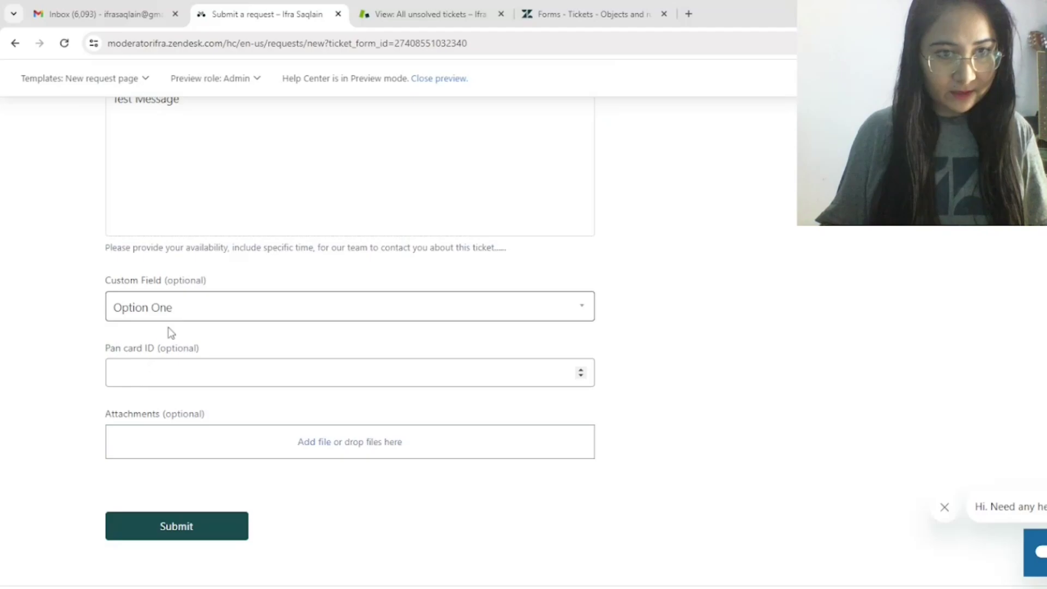
click(177, 311)
click(153, 349)
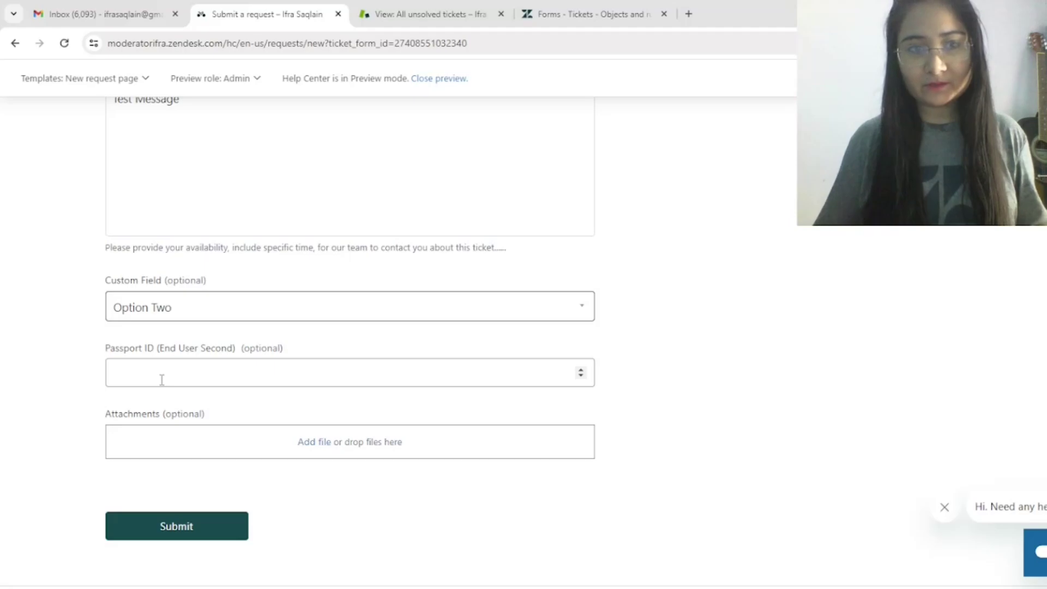
click(142, 309)
click(140, 323)
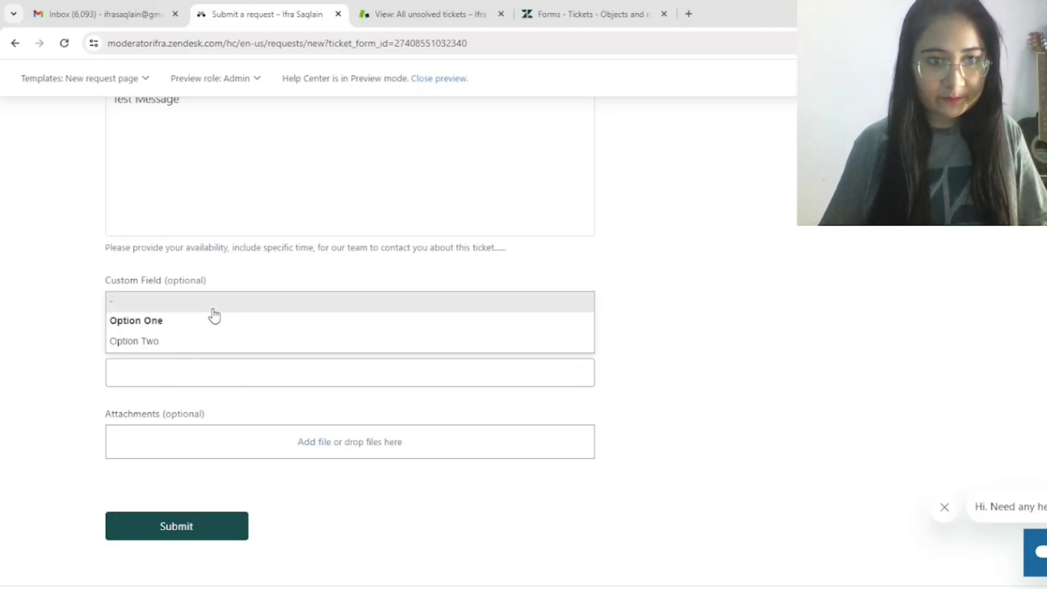
Step: Set the Custom Field to Option Two, enter the passport ID number, and submit the request
click(160, 344)
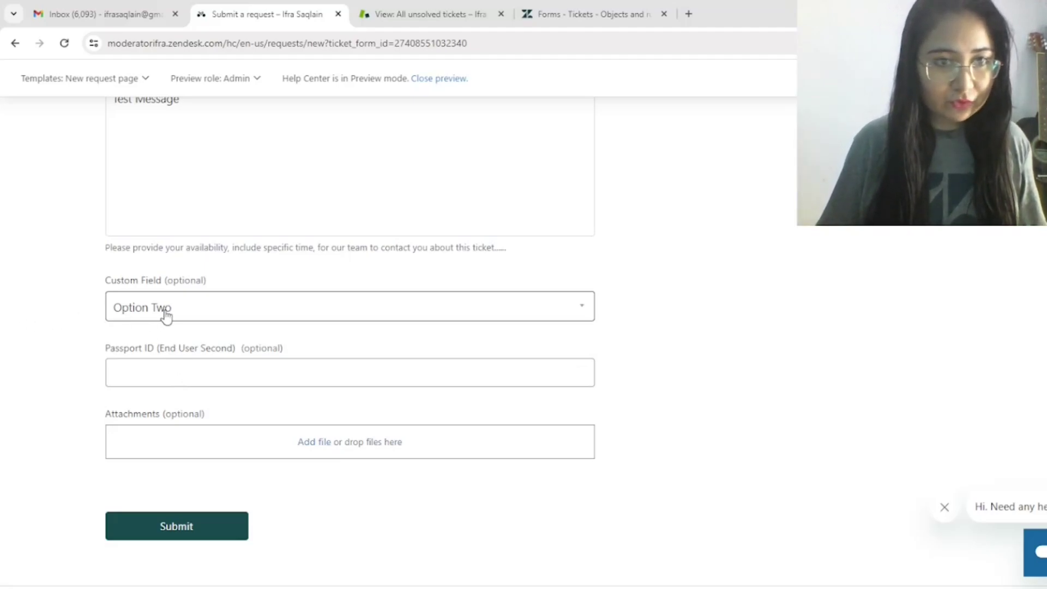
click(172, 371)
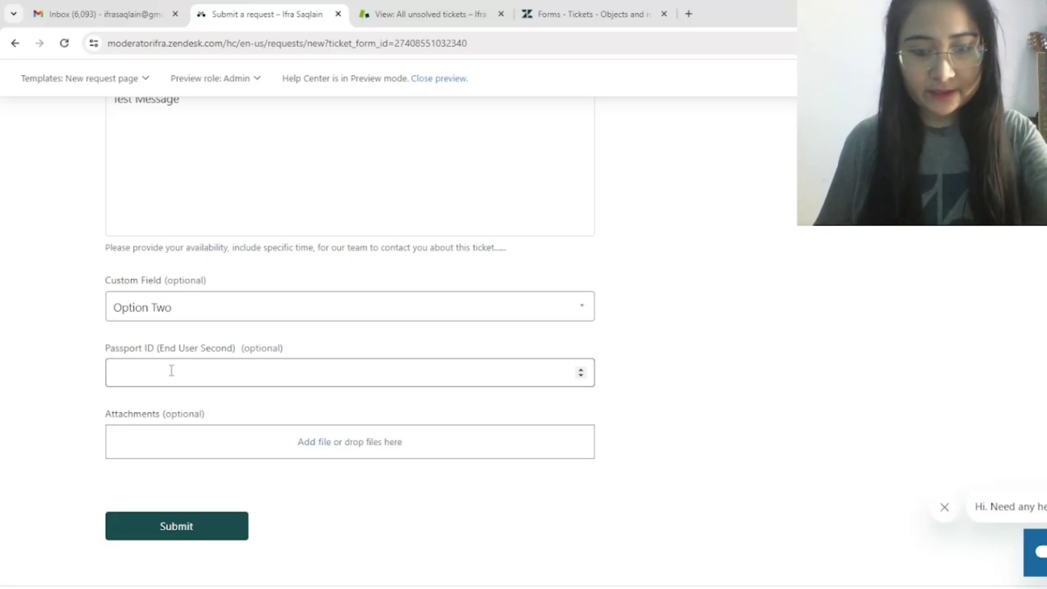
text(9)
click(216, 532)
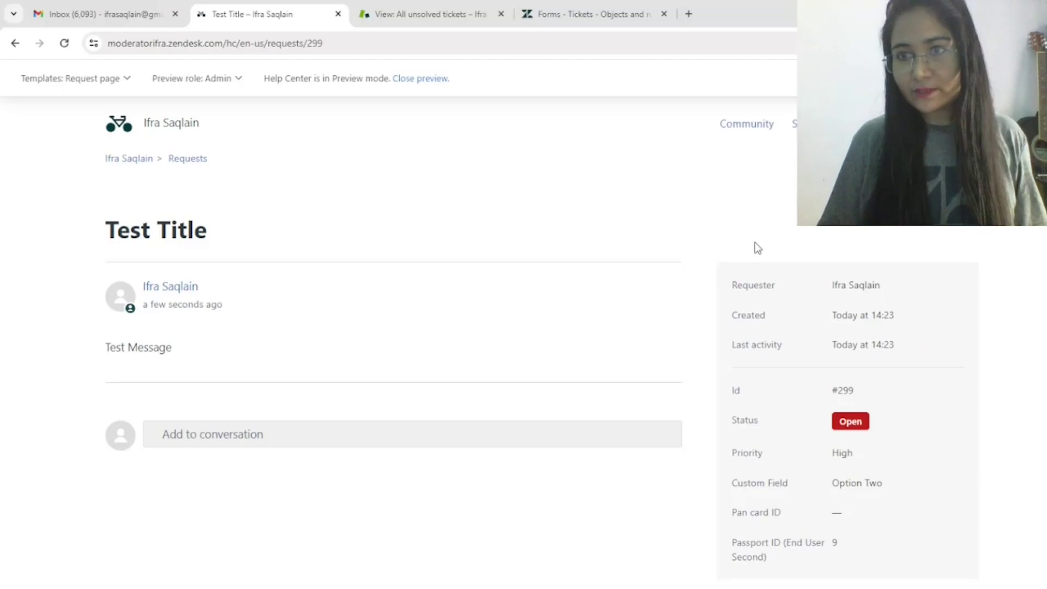
Step: Open the submitted "Test Title" ticket from All unsolved tickets in the agent workspace and examine its form and field values in the event history
click(403, 7)
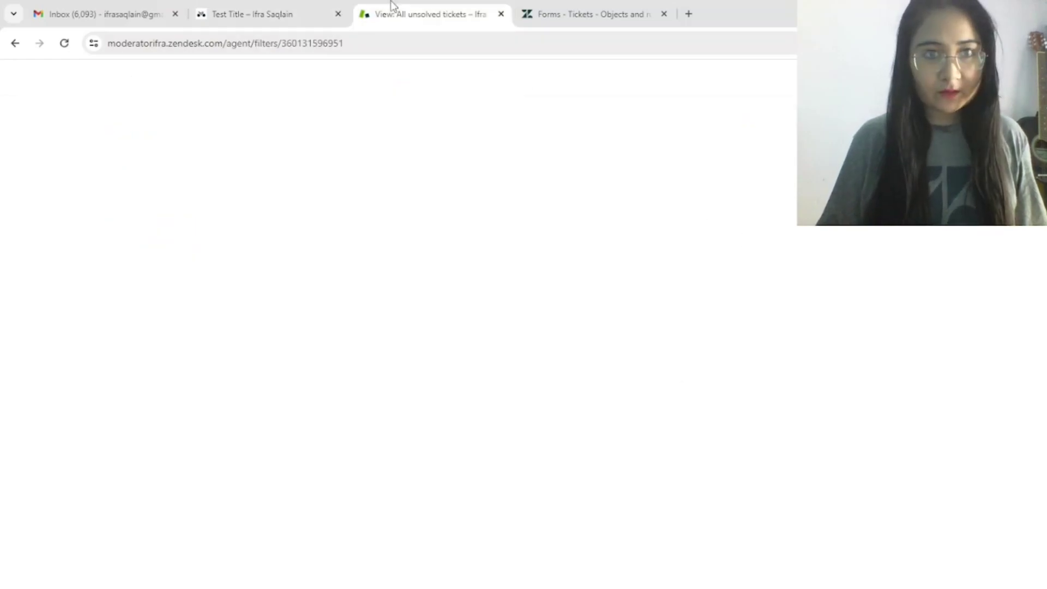
click(168, 264)
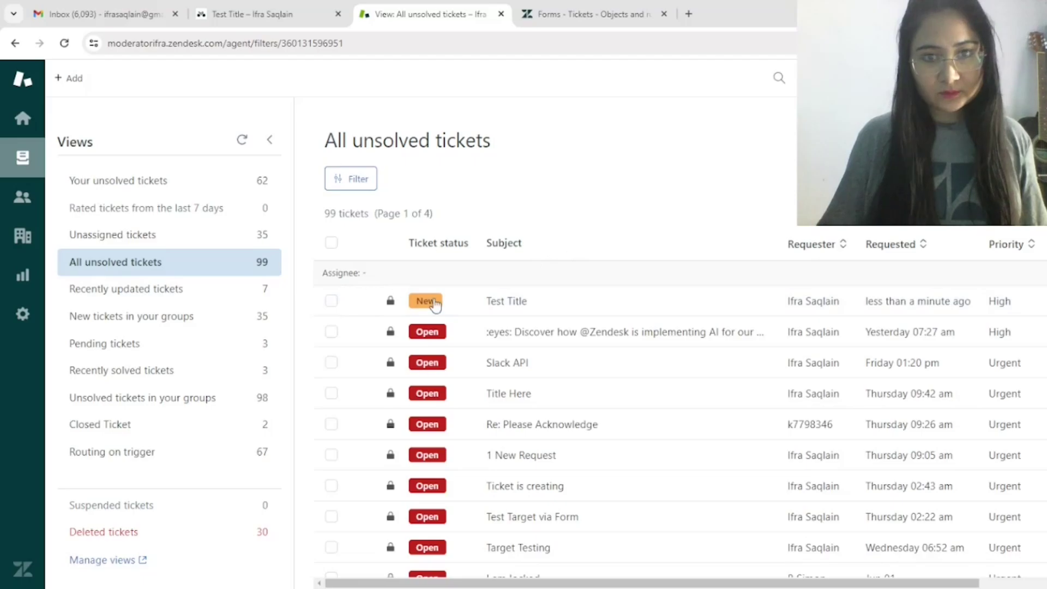
click(517, 307)
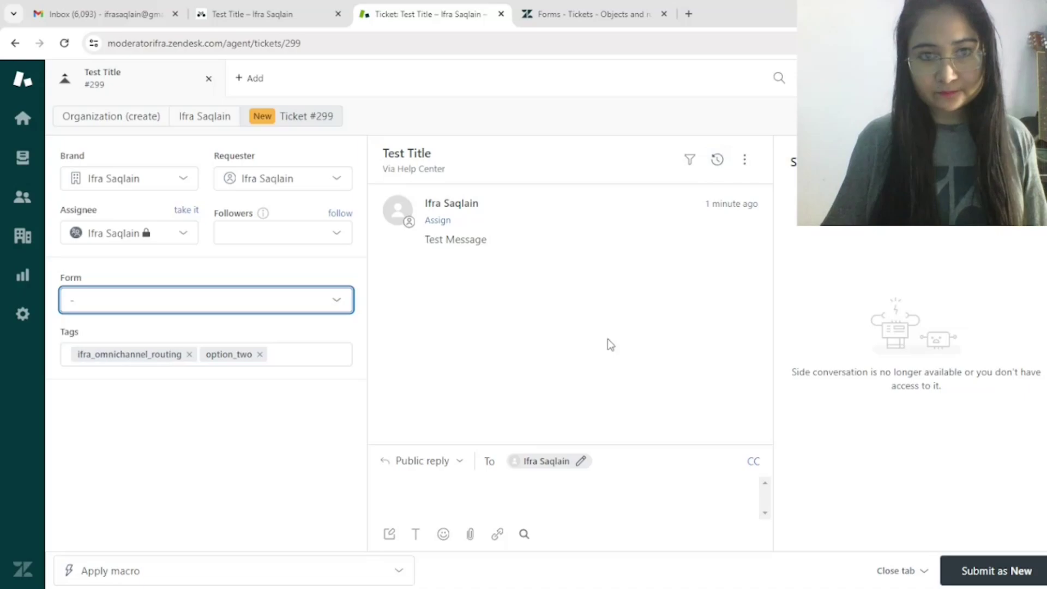
click(719, 160)
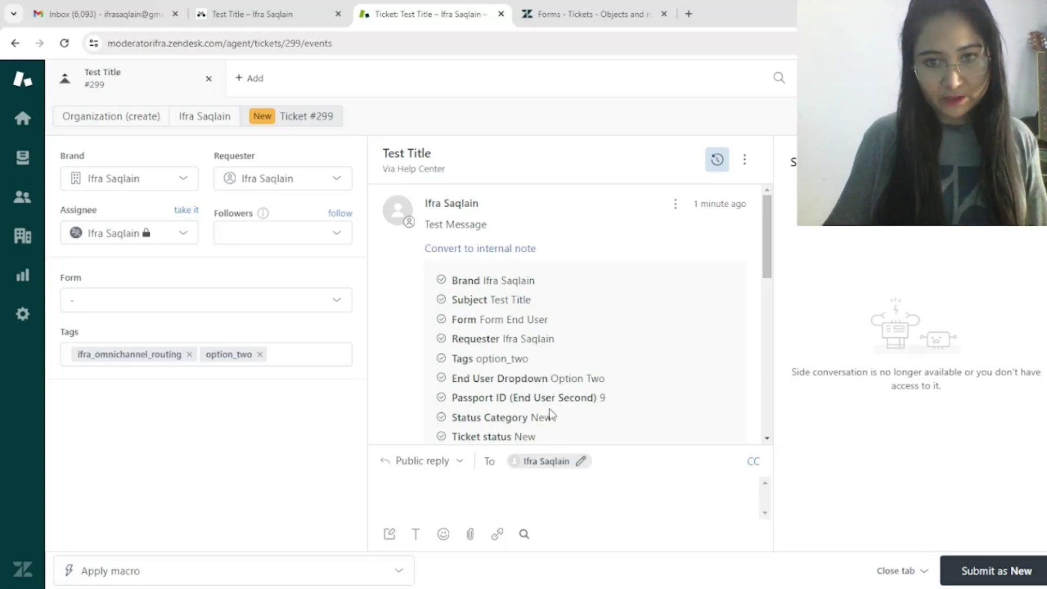
scroll(515, 425, down, 3)
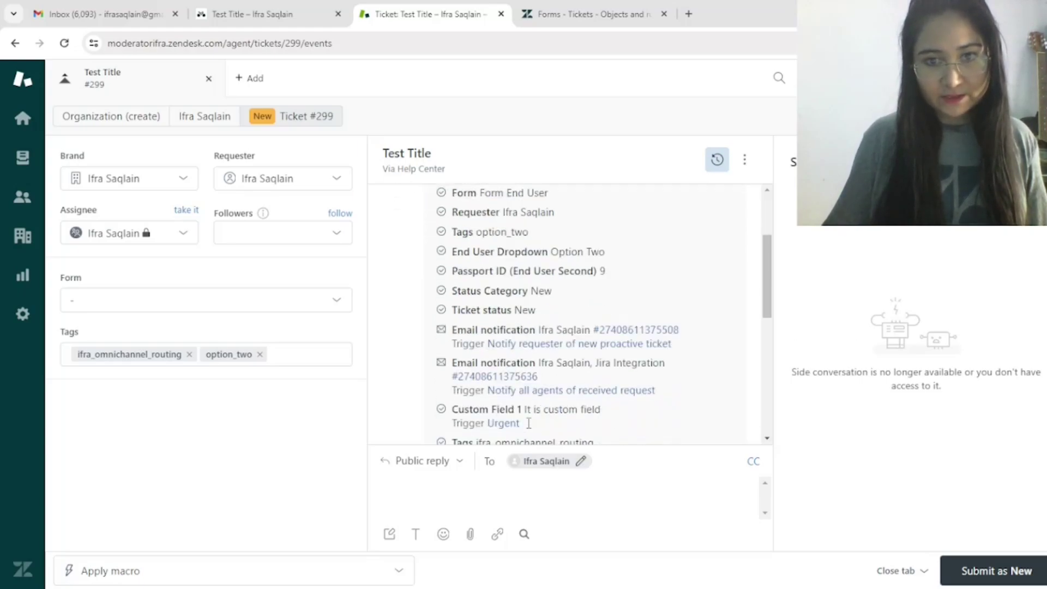
scroll(555, 383, down, 5)
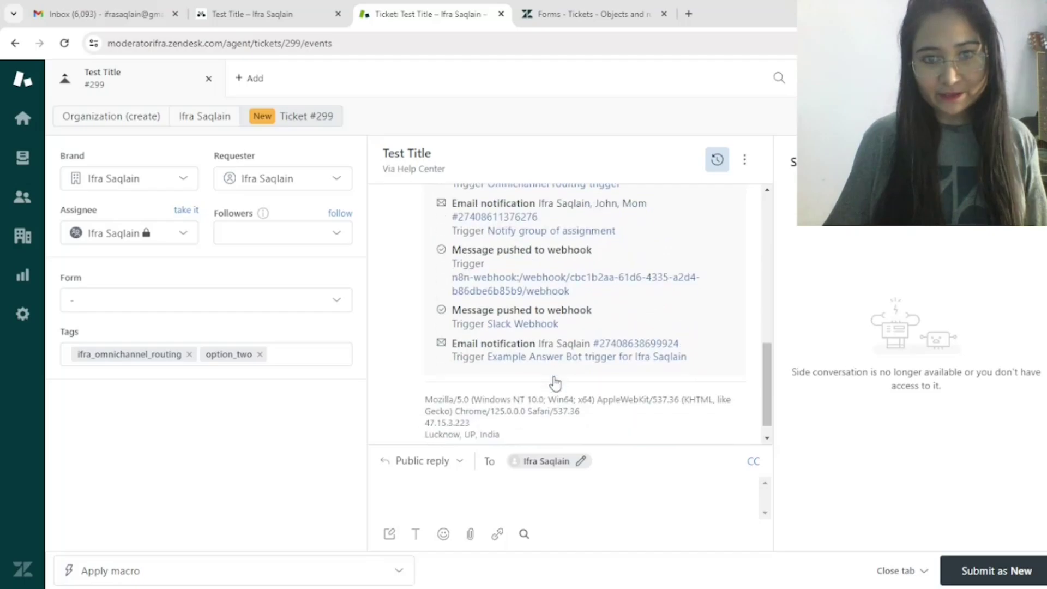